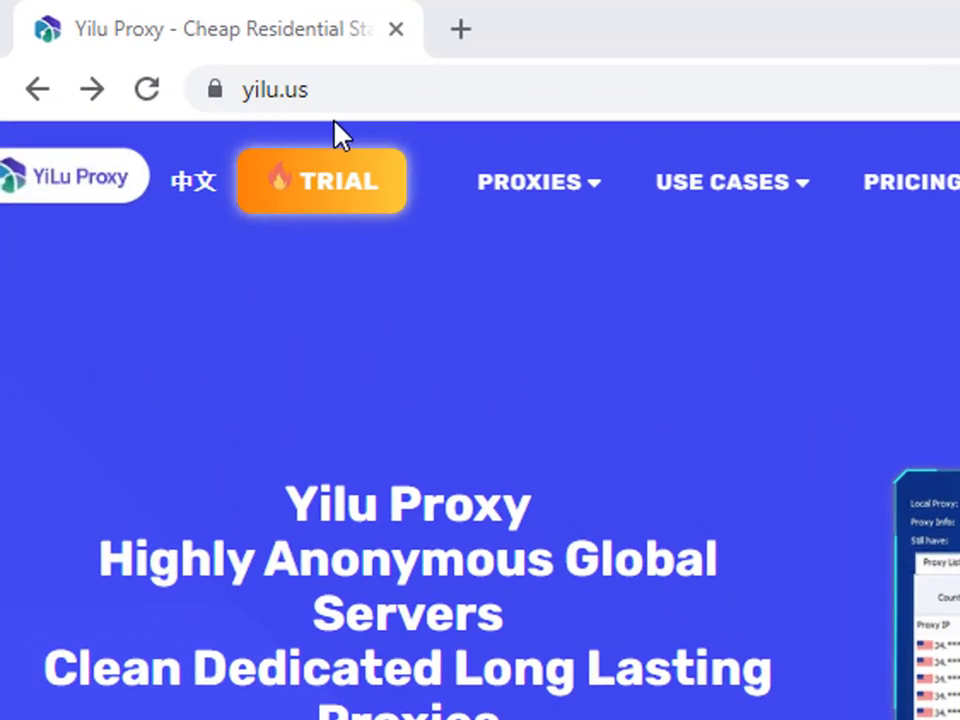
left_click(330, 94)
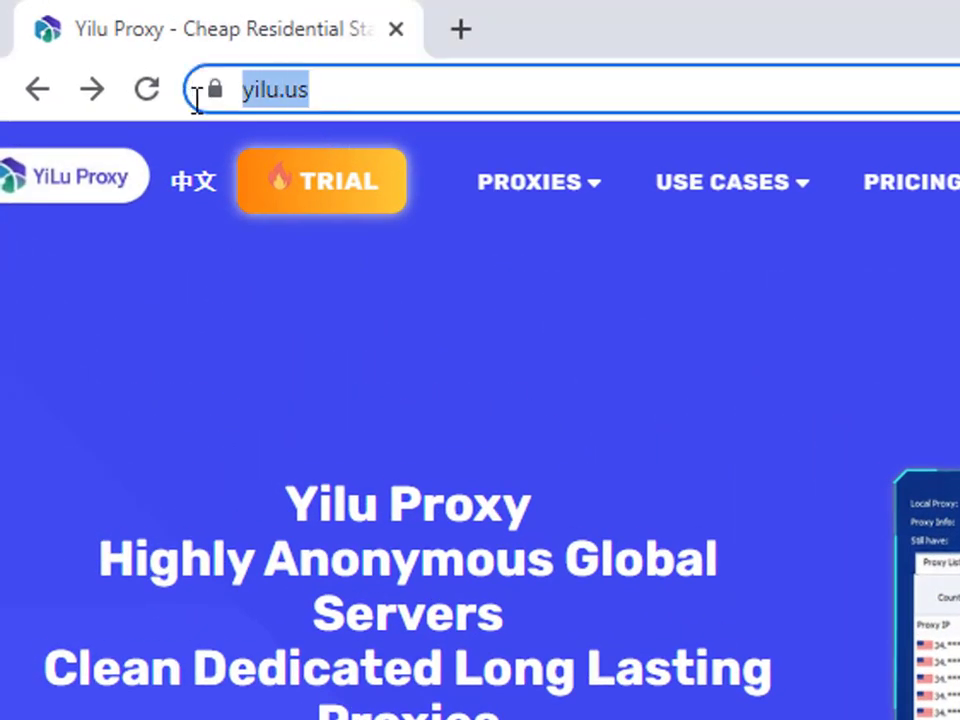
left_click(392, 84)
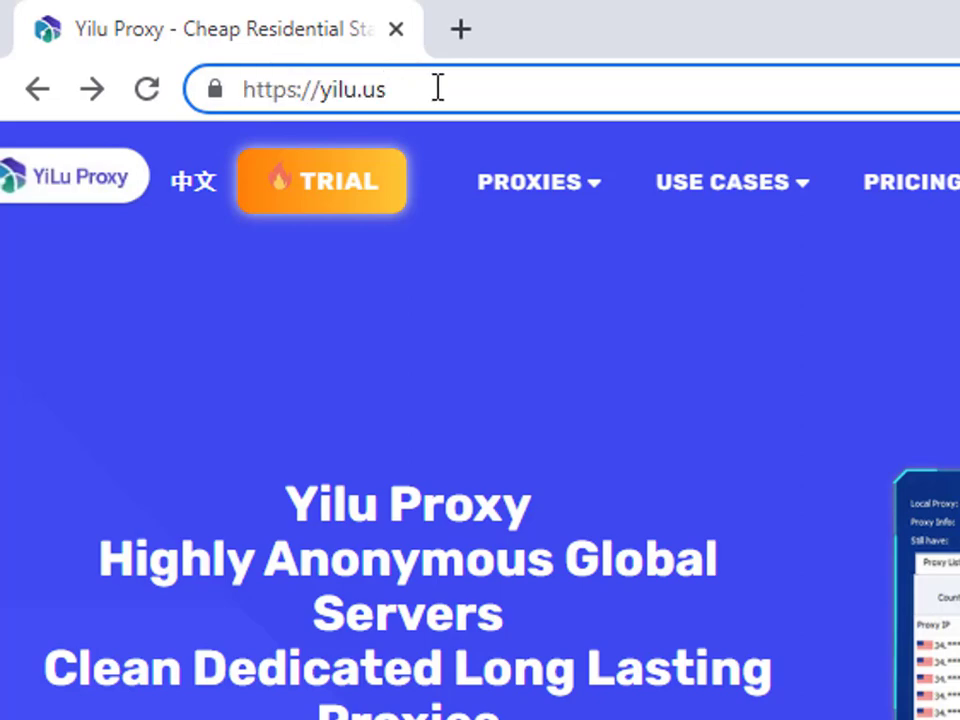
left_click_drag(400, 88, 262, 88)
left_click(424, 88)
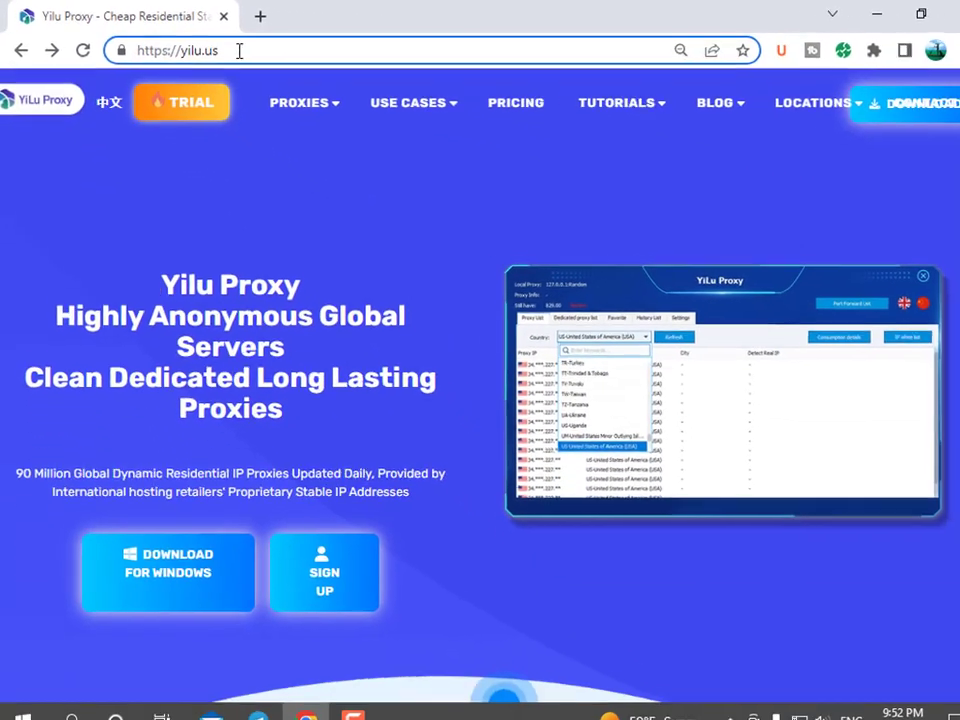
left_click_drag(232, 49, 132, 52)
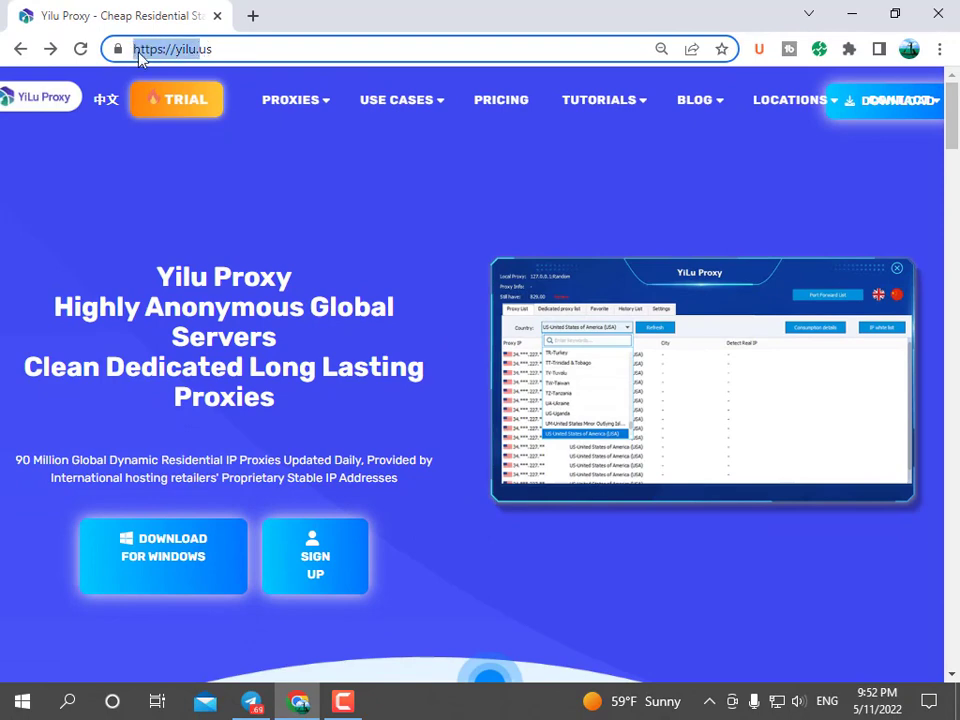
left_click(220, 50)
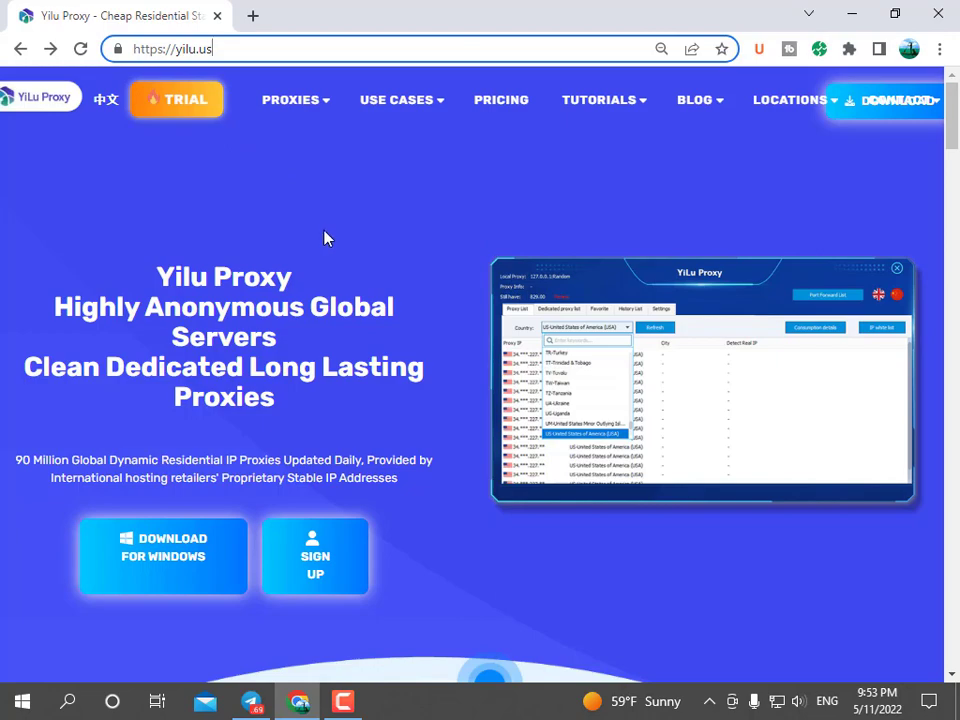
Open the account sign-up page from the Yilu Proxy home page
scroll(328, 242, "down", 6)
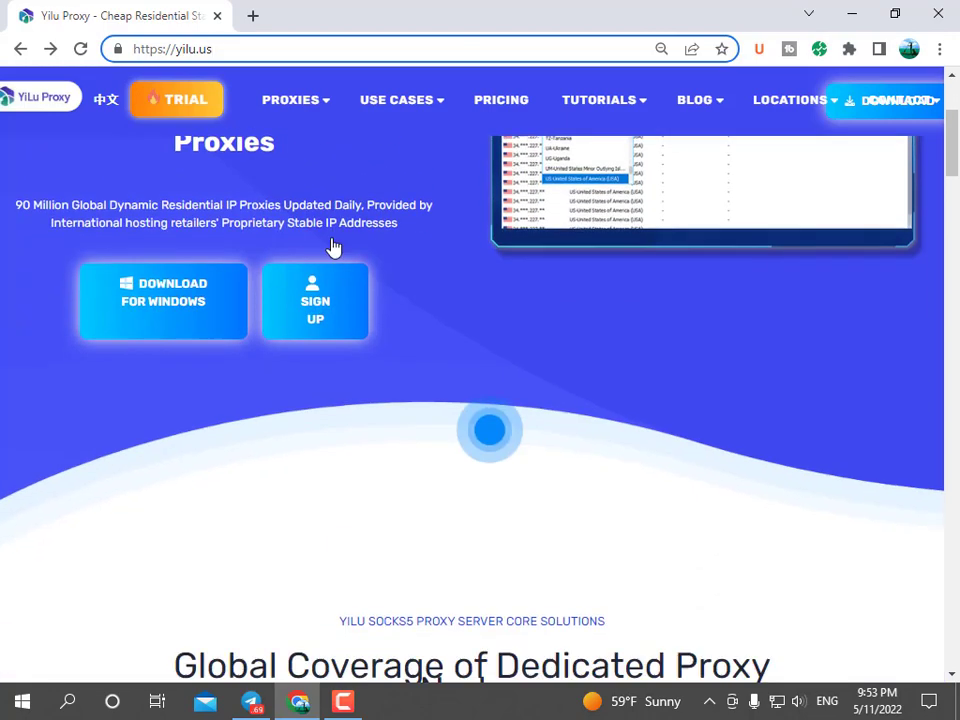
scroll(435, 287, "up", 6)
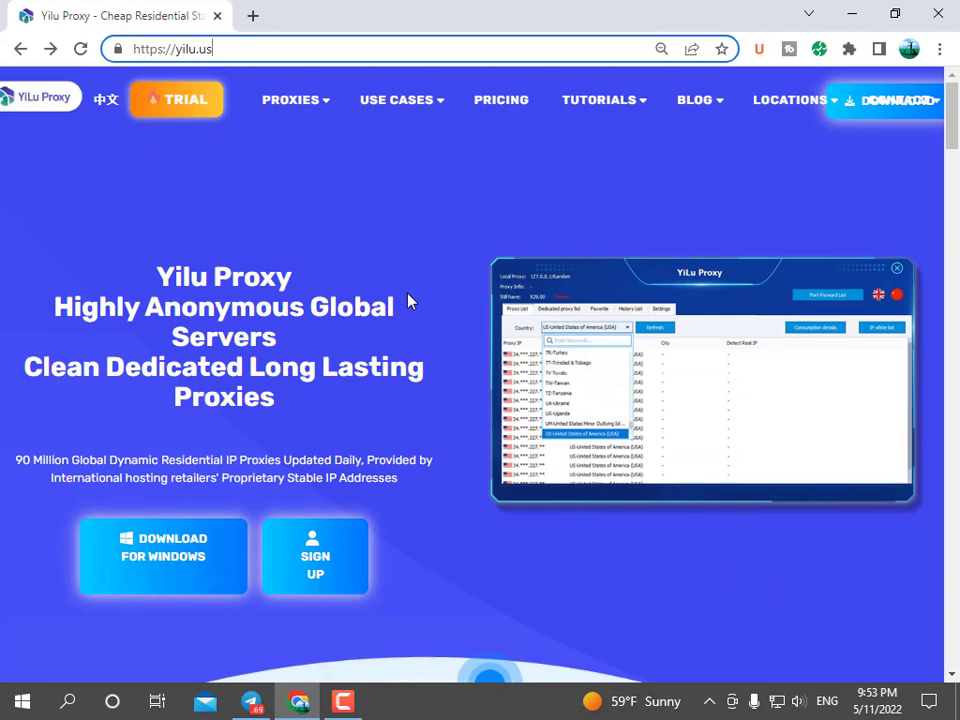
scroll(407, 300, "down", 1)
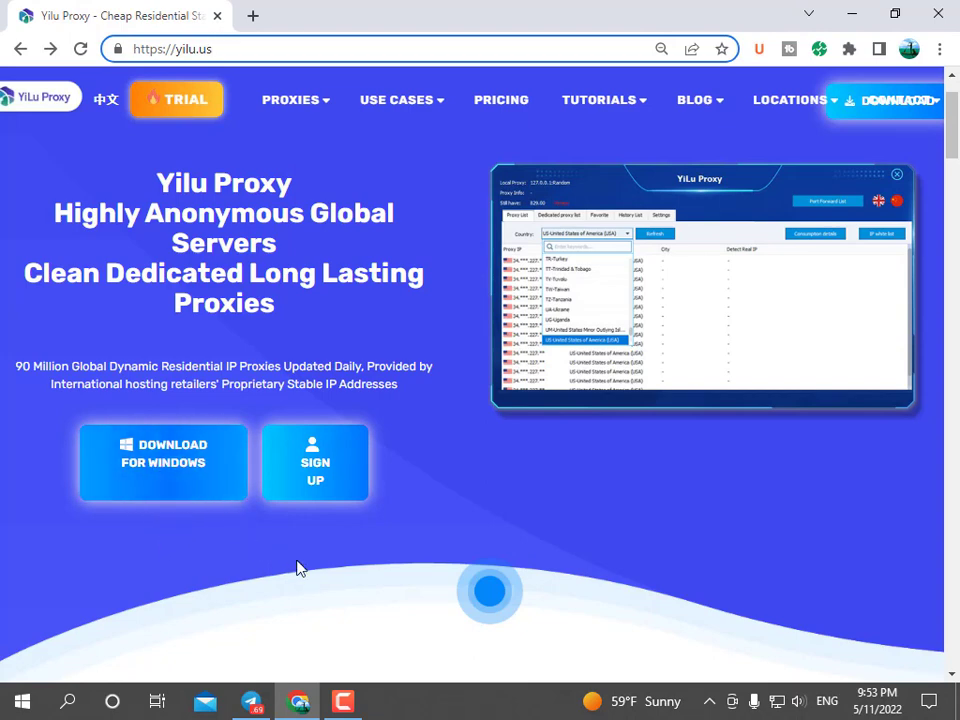
left_click(318, 461)
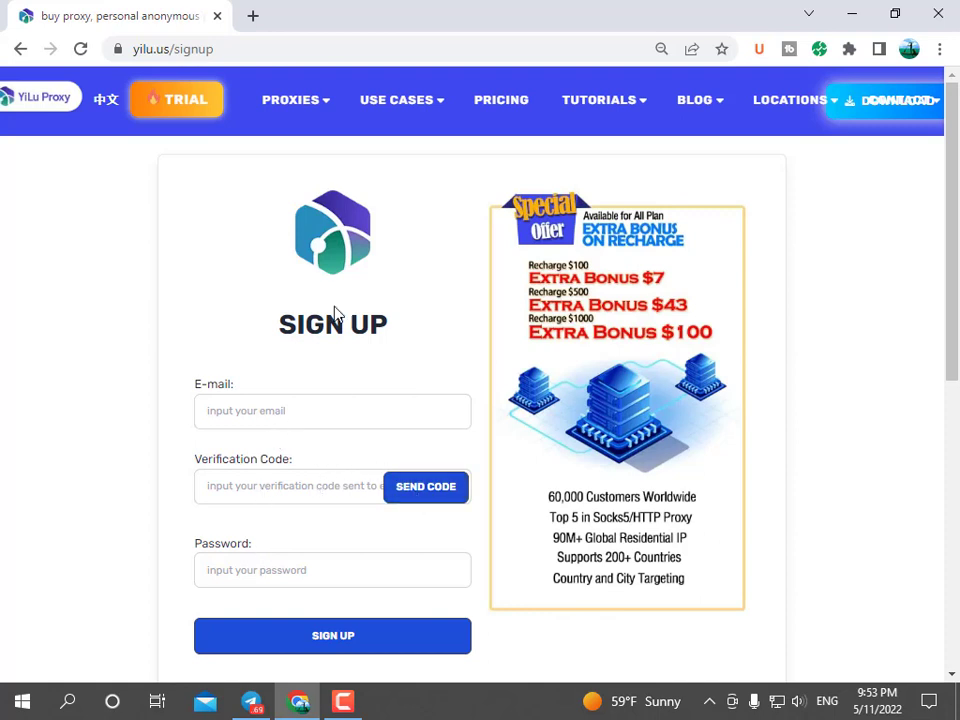
Examine the sign-up form's e-mail, verification code and password fields, the special offer and the download section below
scroll(330, 440, "down", 1)
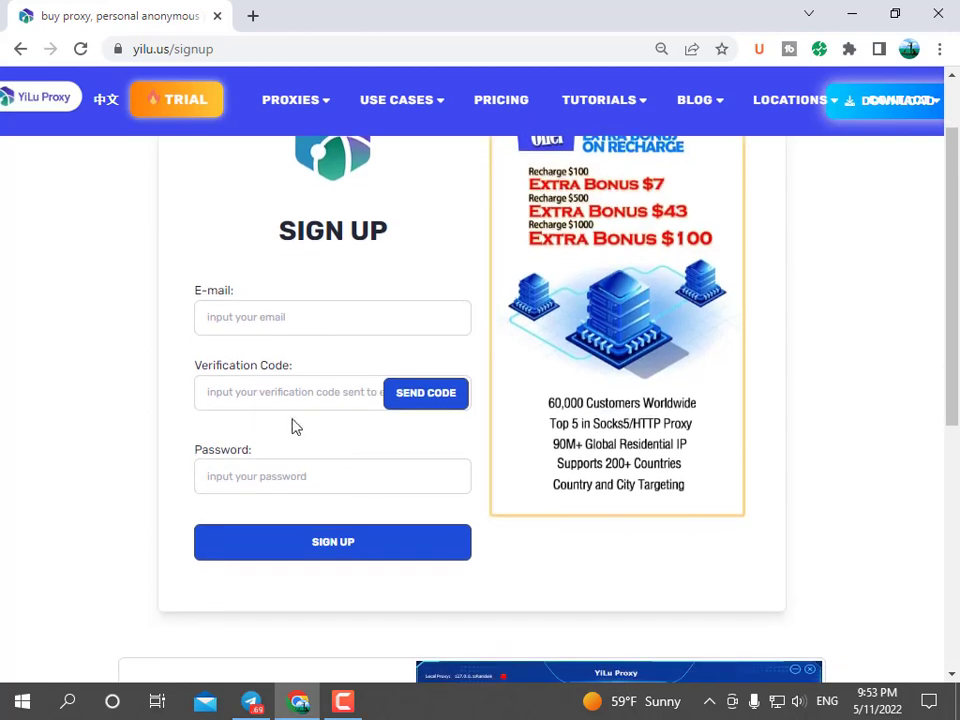
left_click(279, 394)
left_click(168, 370)
scroll(176, 367, "up", 1)
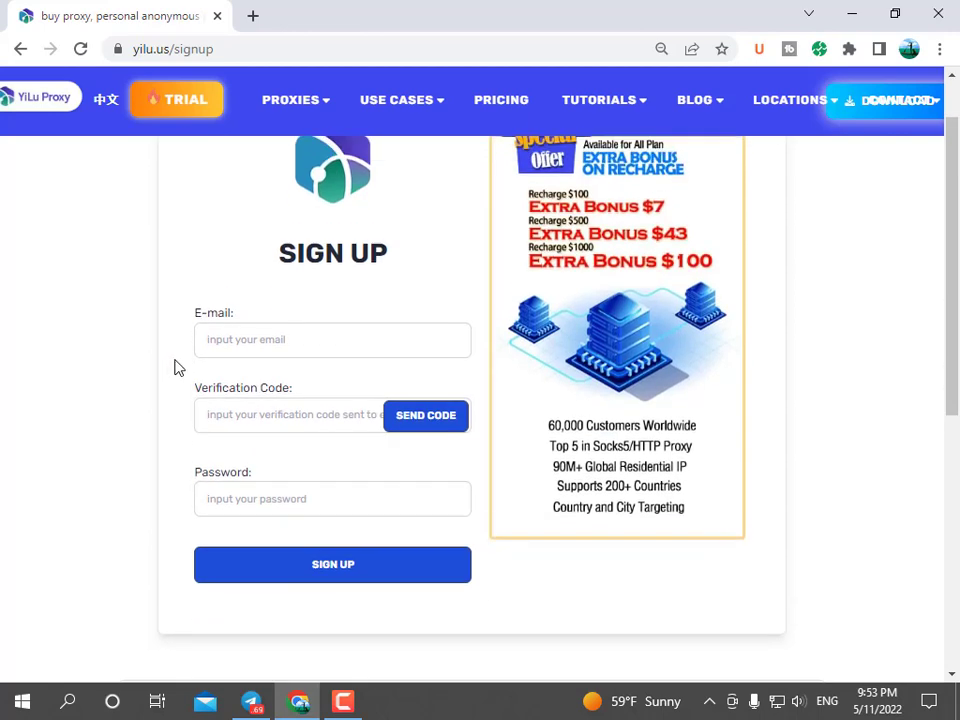
scroll(183, 368, "down", 2)
scroll(190, 366, "up", 1)
scroll(230, 355, "down", 2)
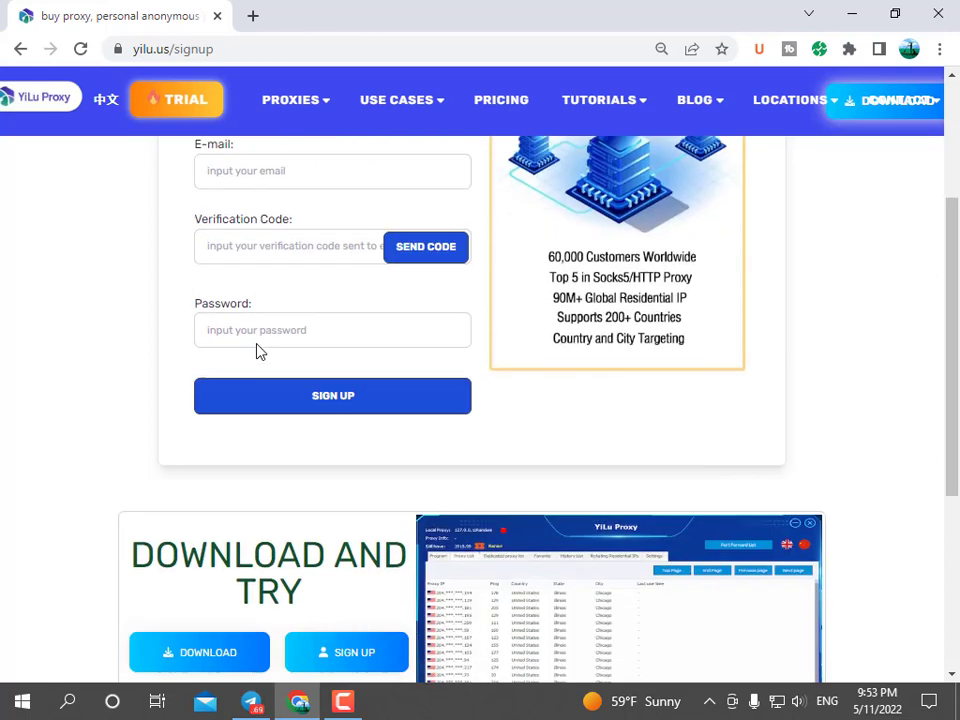
scroll(257, 352, "up", 2)
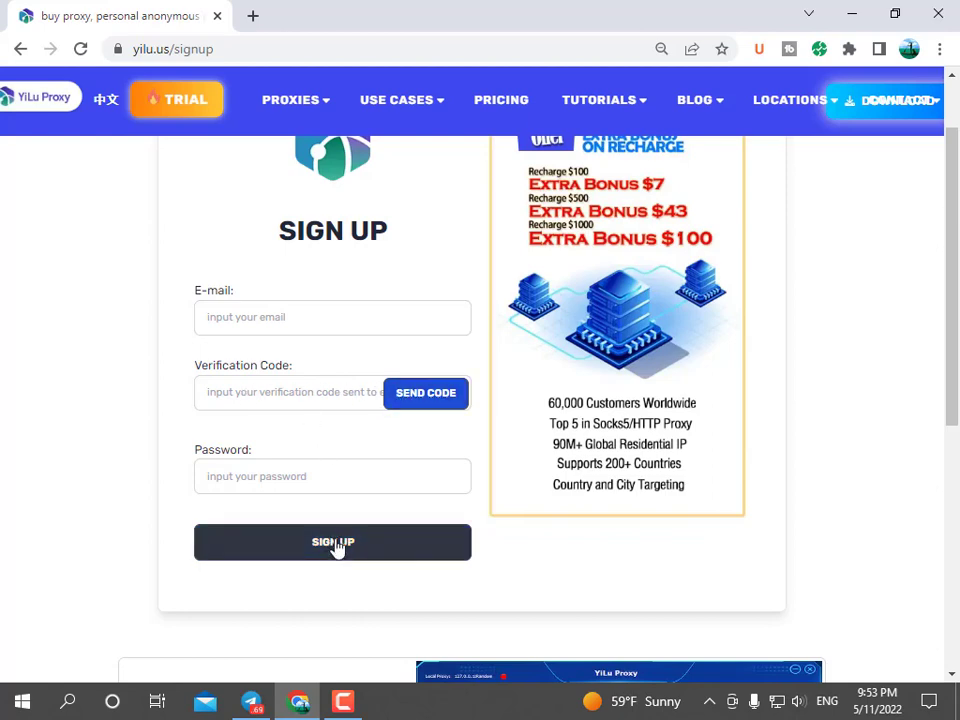
scroll(370, 515, "down", 2)
scroll(430, 455, "down", 1)
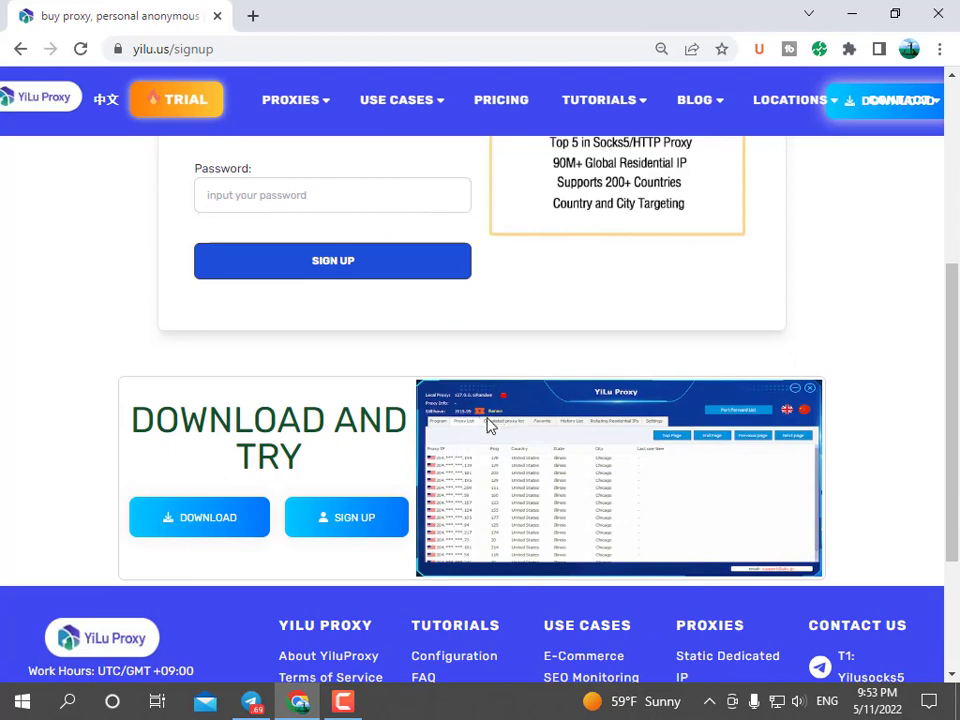
scroll(492, 420, "down", 1)
scroll(492, 418, "down", 1)
scroll(492, 418, "up", 4)
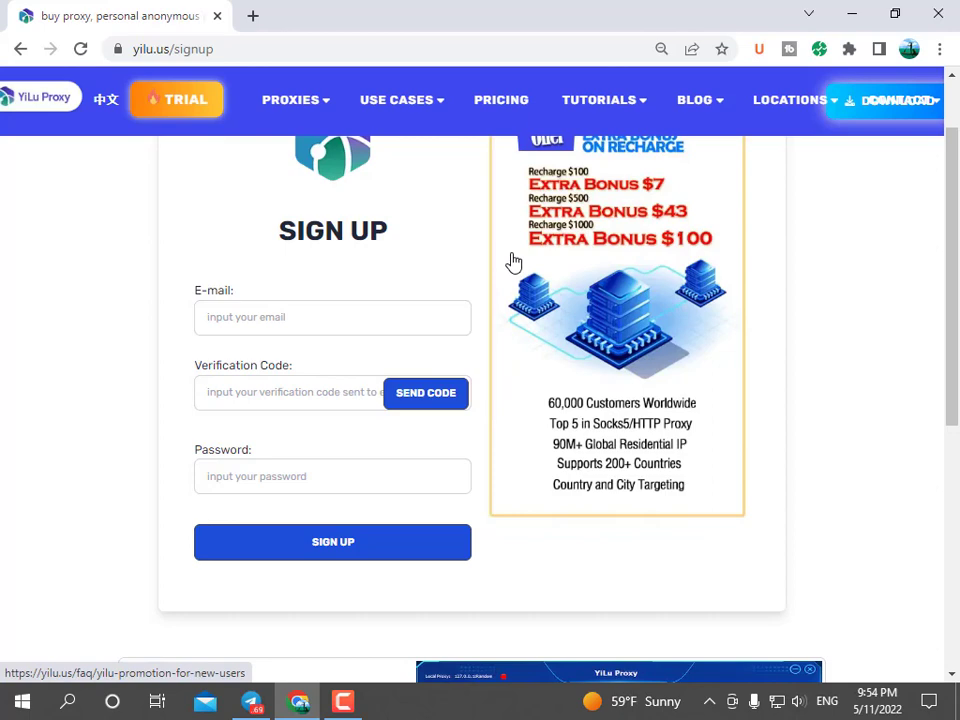
scroll(469, 315, "down", 3)
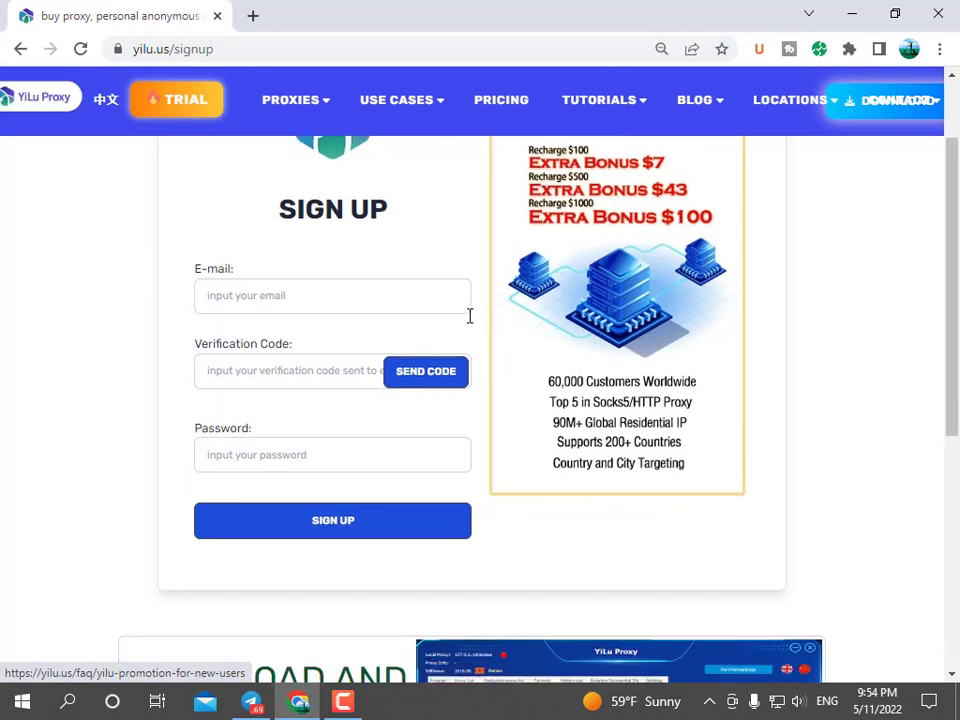
scroll(333, 587, "up", 1)
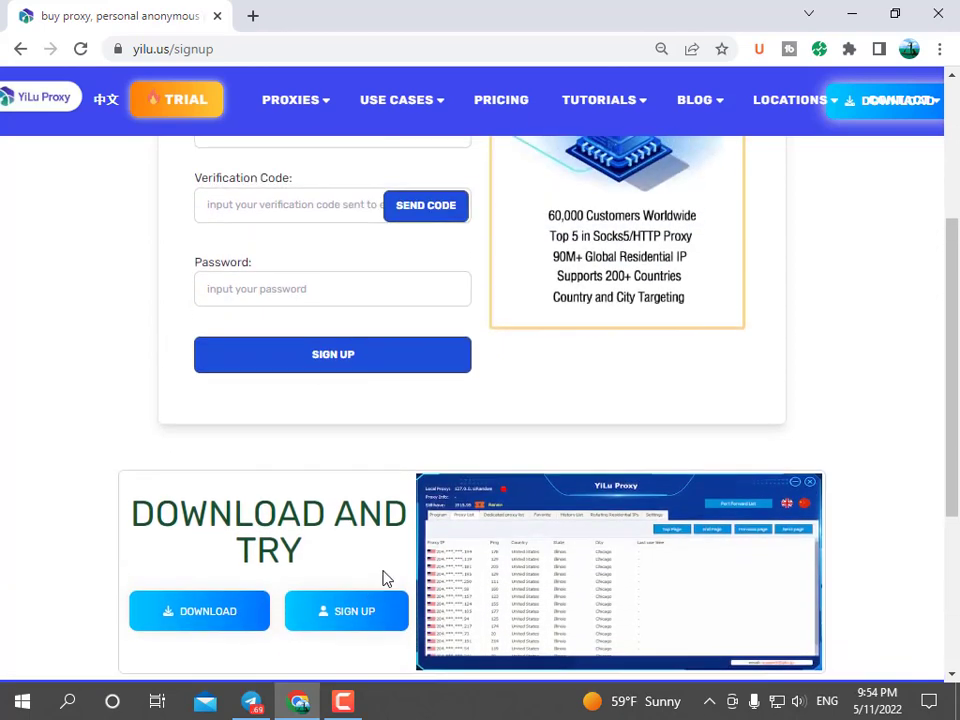
Open the pricing page and compare price, countries, online time and features of the static and rotating IP plans
left_click(520, 111)
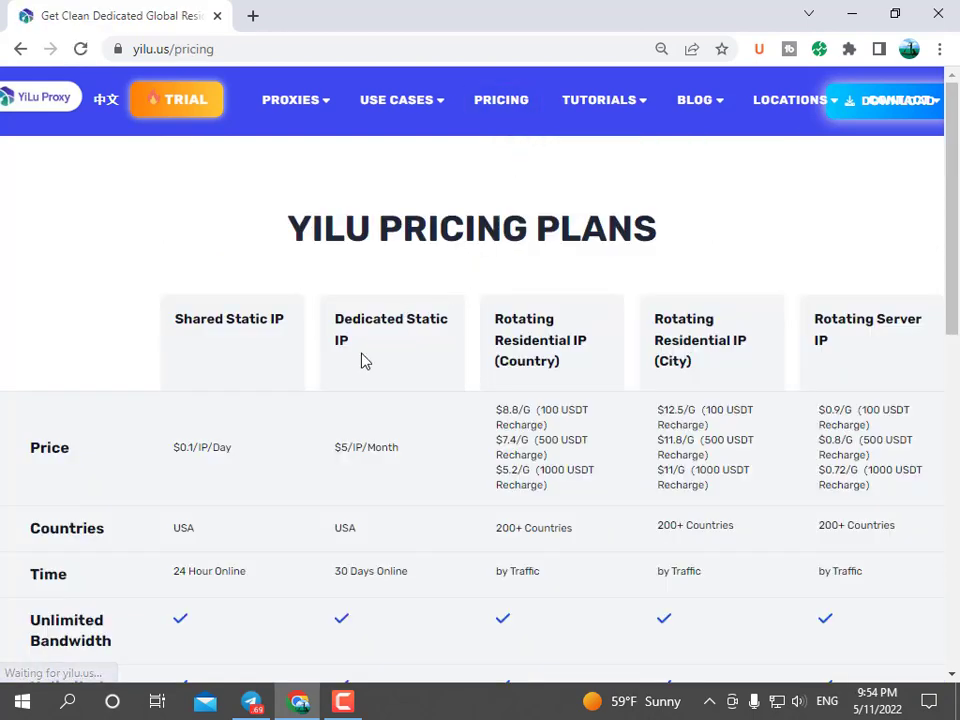
scroll(362, 361, "down", 2)
scroll(343, 378, "up", 2)
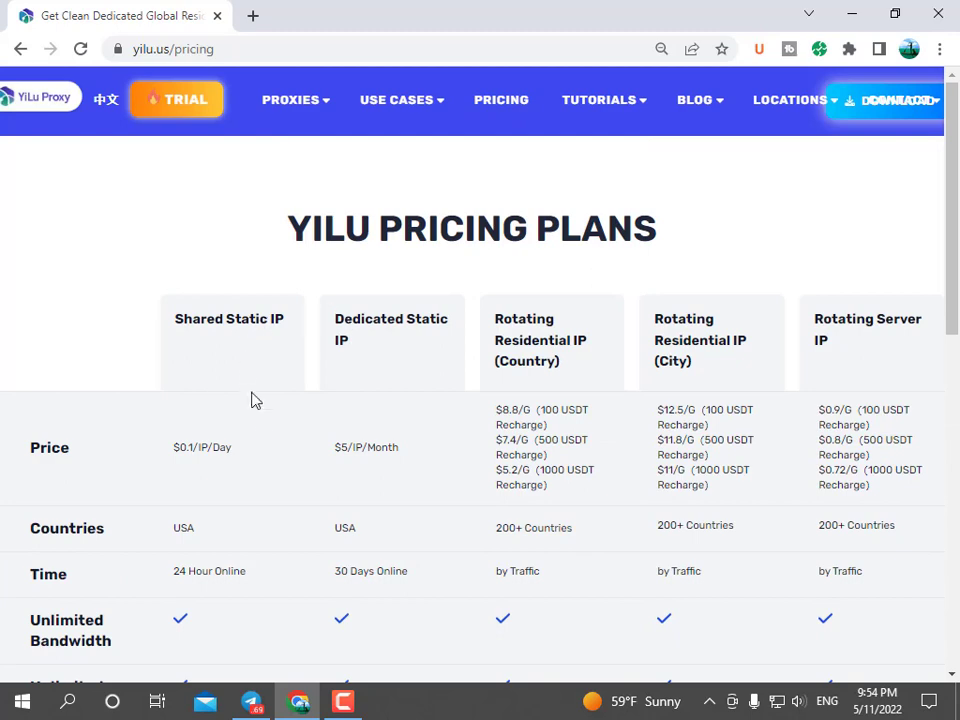
scroll(275, 410, "down", 2)
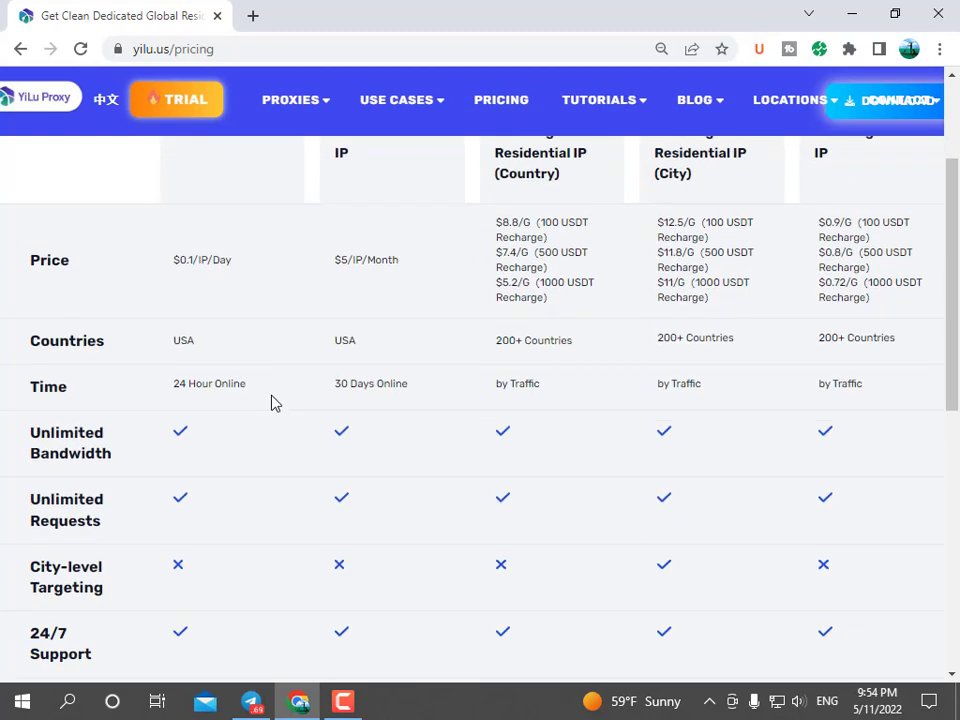
left_click_drag(337, 262, 405, 270)
left_click(368, 265)
scroll(385, 287, "down", 3)
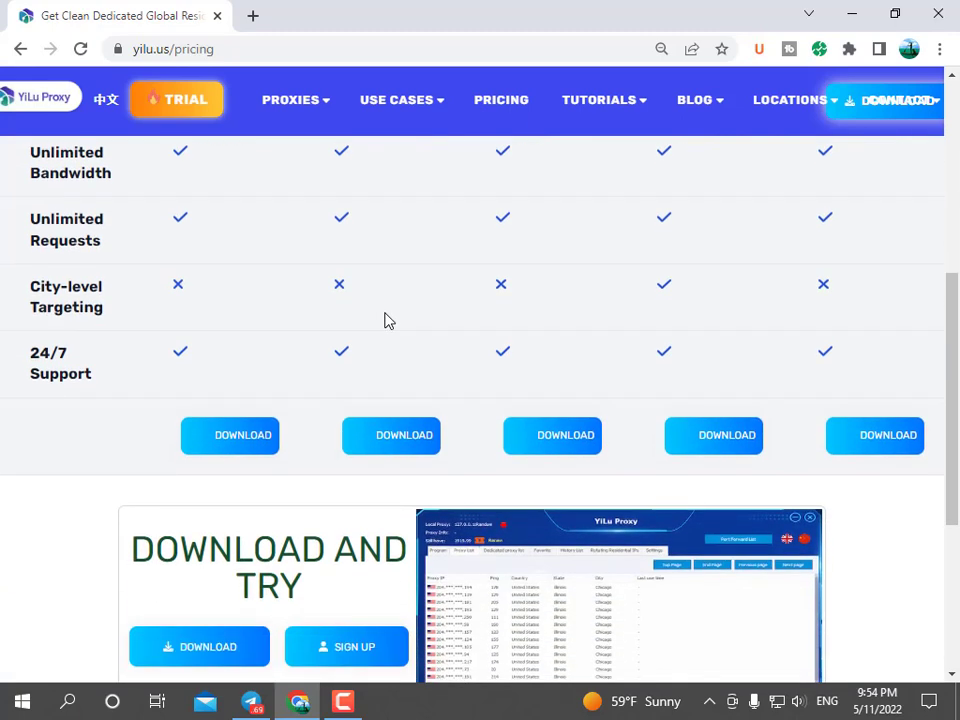
scroll(385, 437, "up", 3)
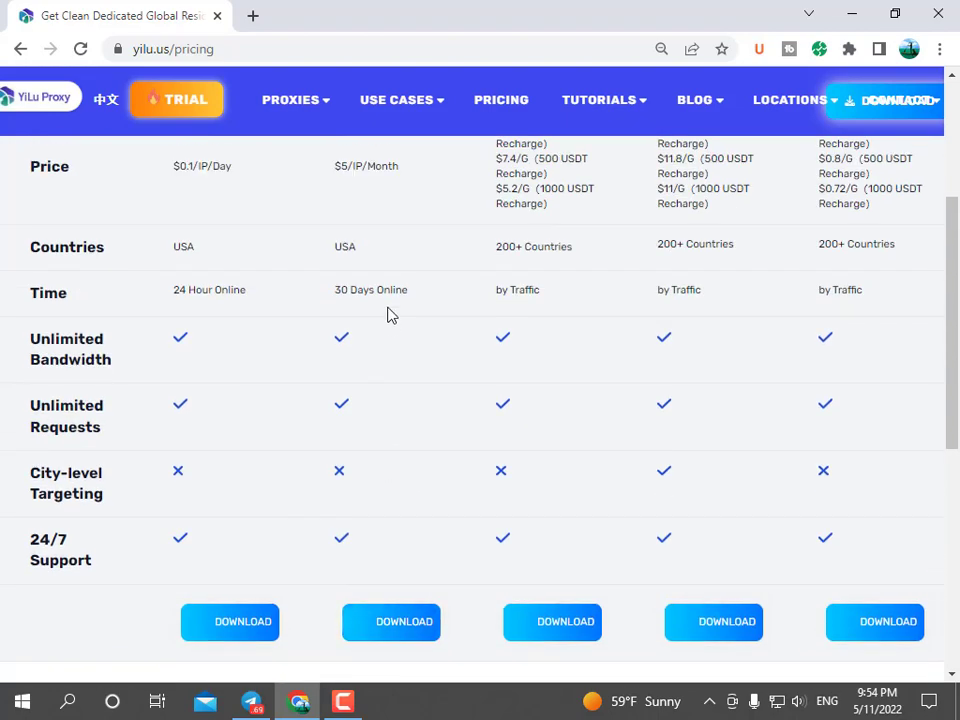
scroll(388, 312, "up", 2)
scroll(412, 344, "down", 3)
Open the T1 Telegram support contact from the pricing page's footer in Telegram Desktop
scroll(410, 346, "down", 5)
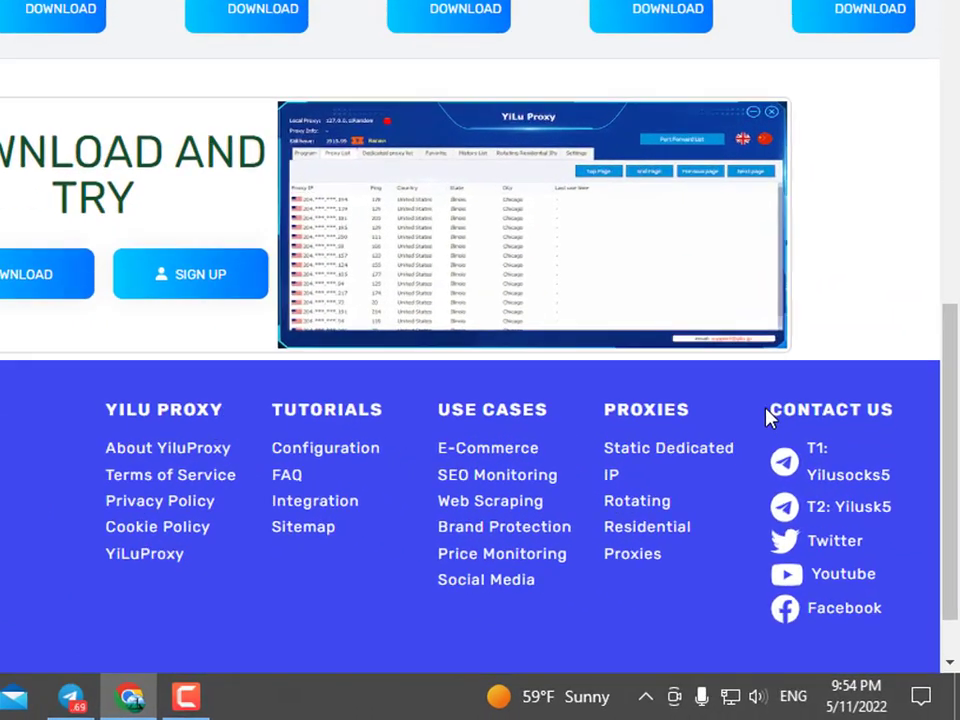
left_click_drag(800, 475, 858, 475)
left_click_drag(766, 250, 876, 252)
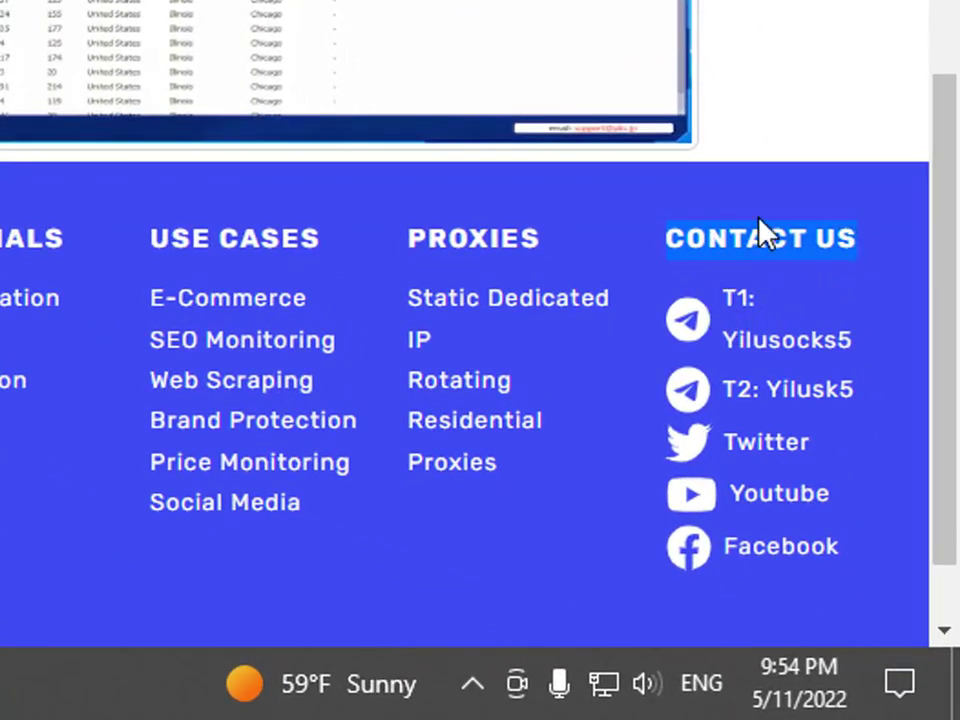
left_click(752, 255)
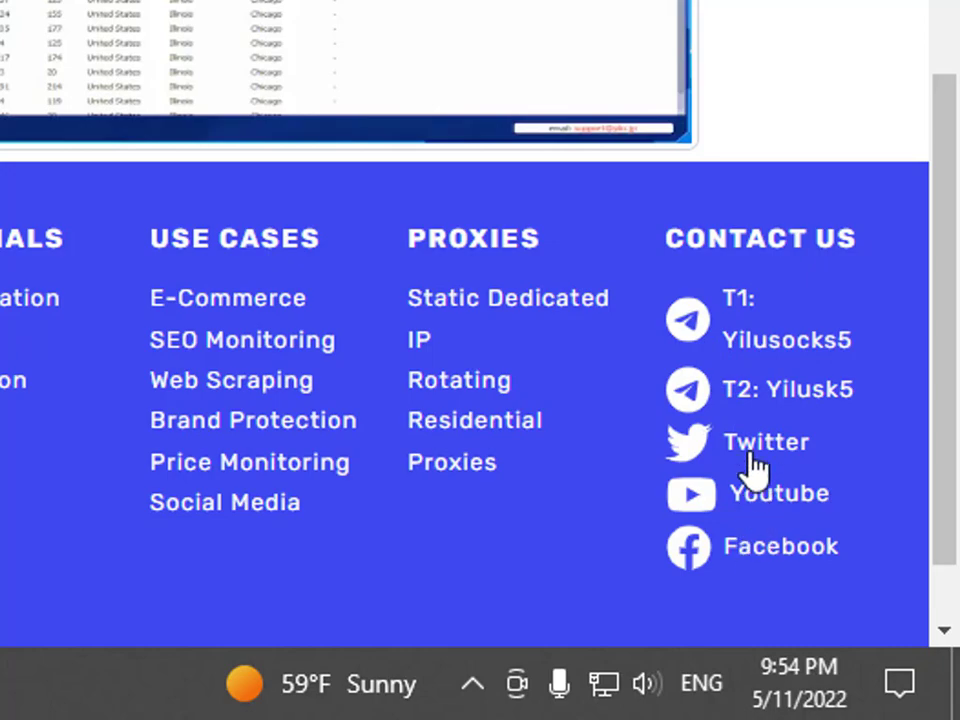
left_click(720, 340)
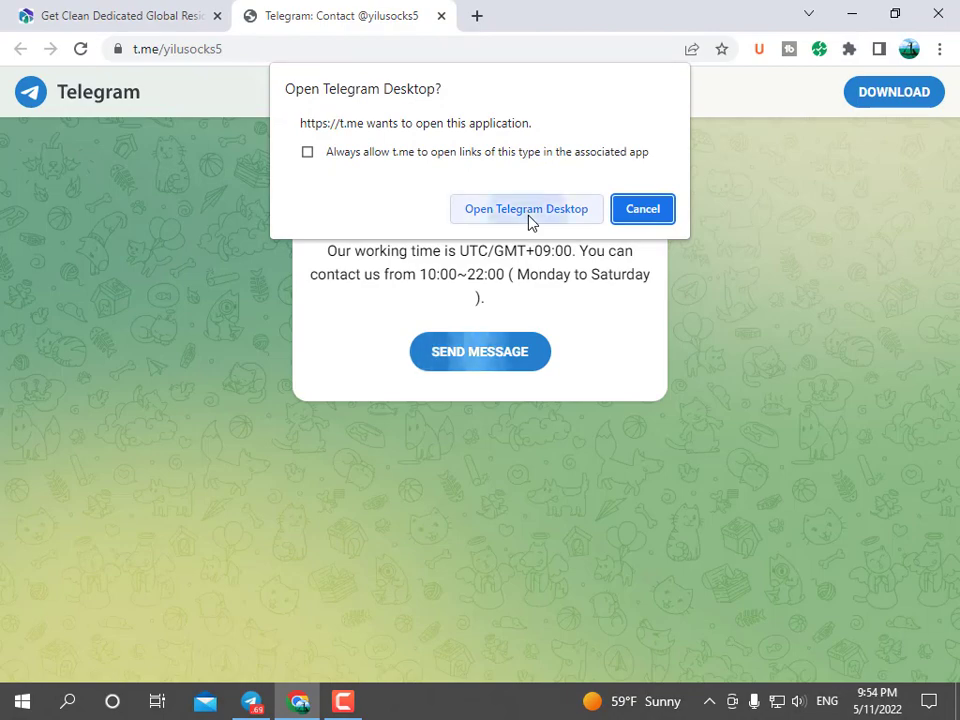
left_click(529, 222)
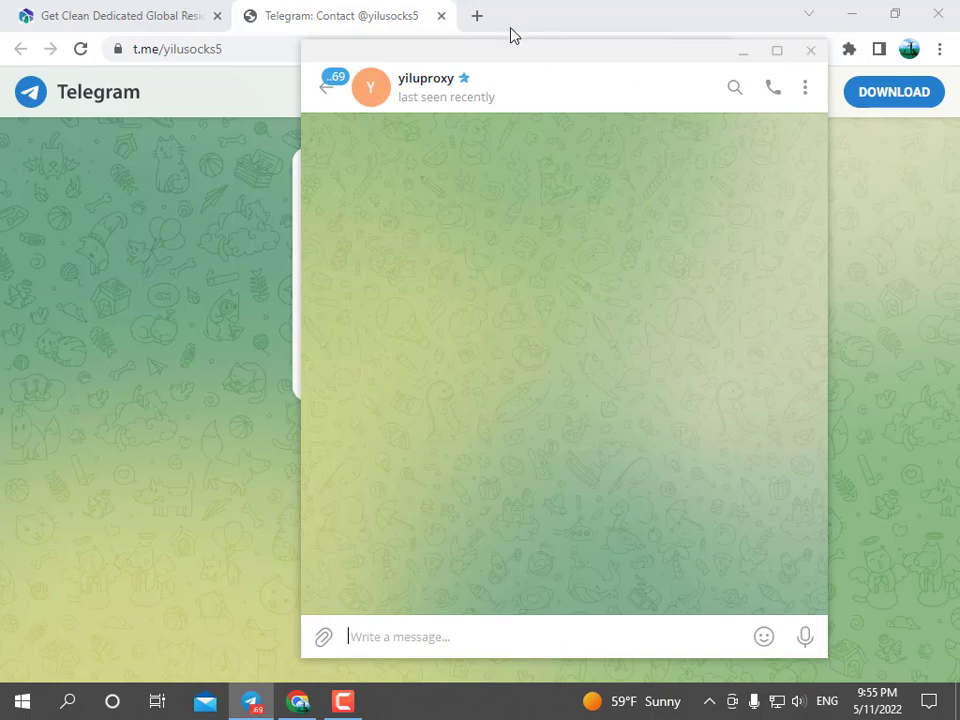
Close the Telegram contact page in the browser and go back to the yilu.us home page
left_click(442, 16)
left_click(442, 16)
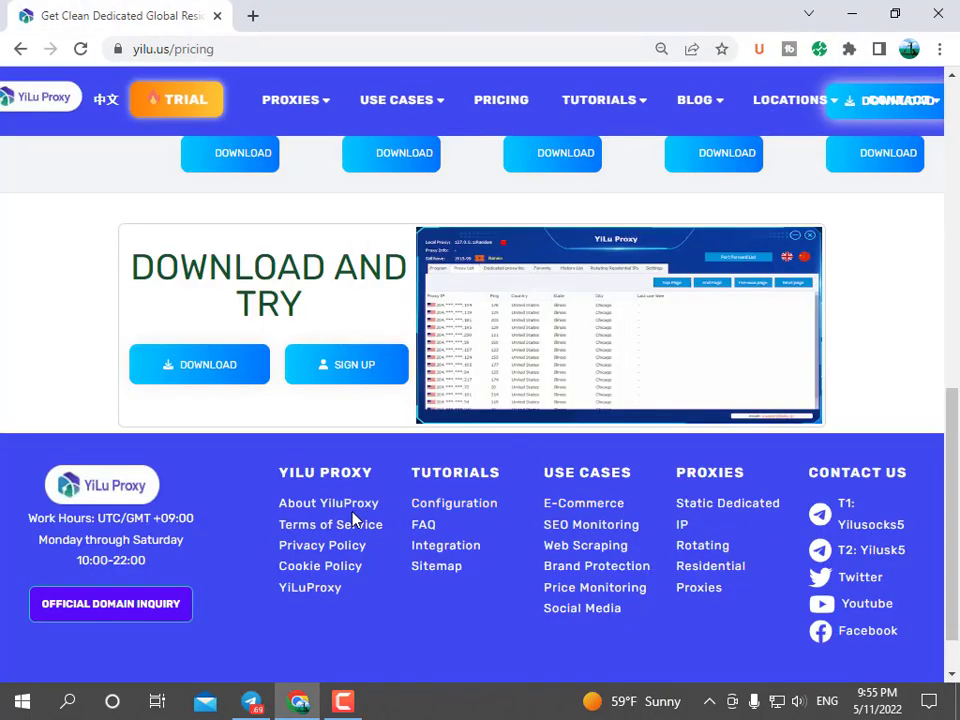
scroll(354, 518, "up", 1)
scroll(359, 518, "up", 8)
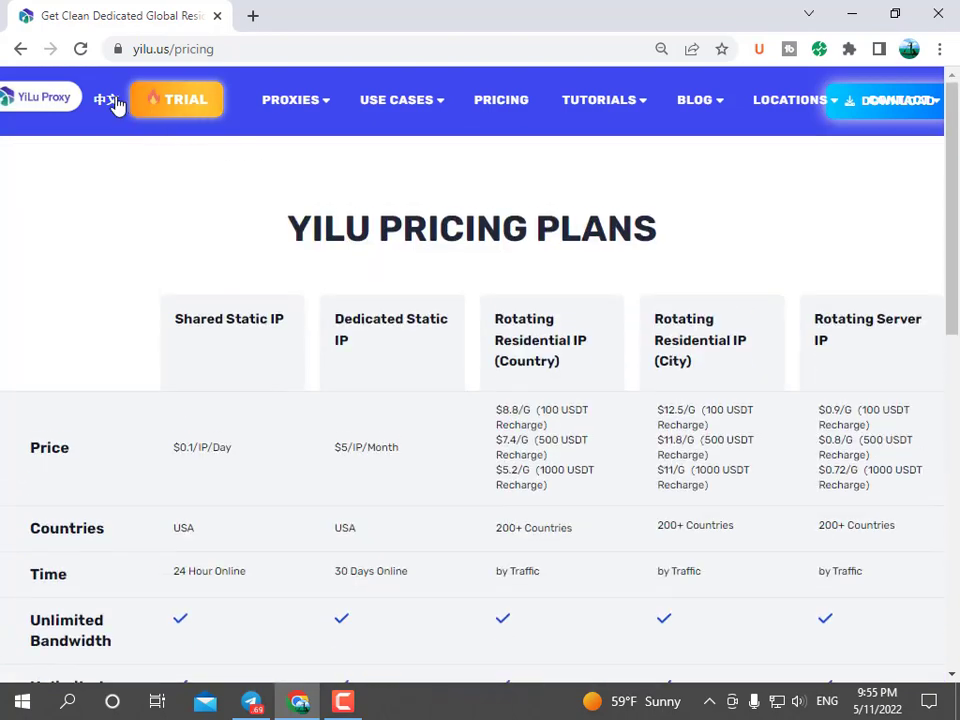
double_click(184, 48)
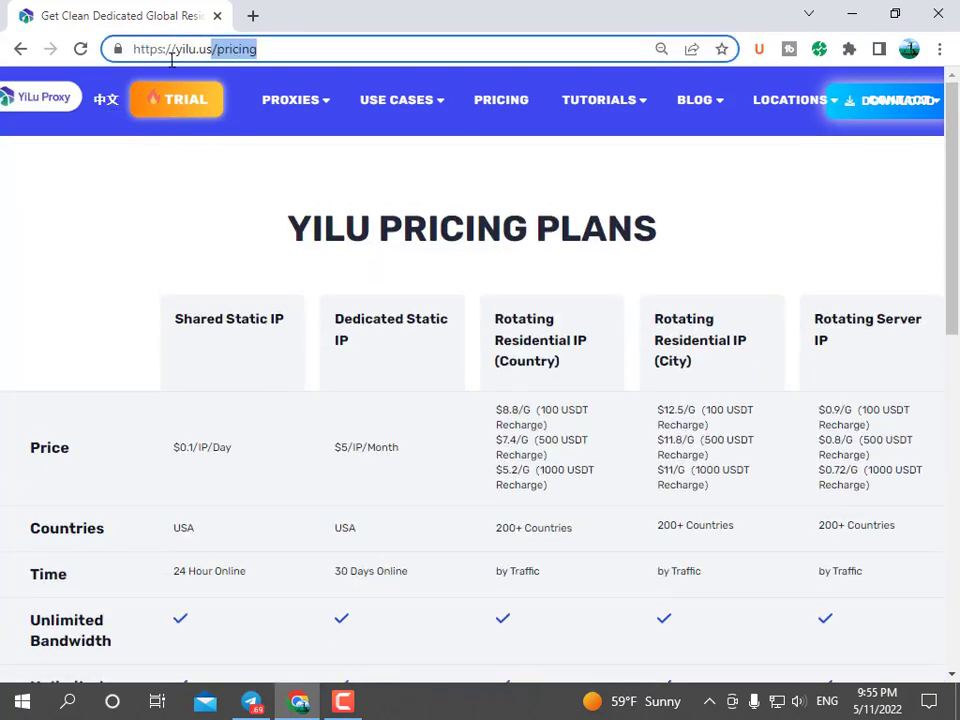
key("BackSpace")
key("Return")
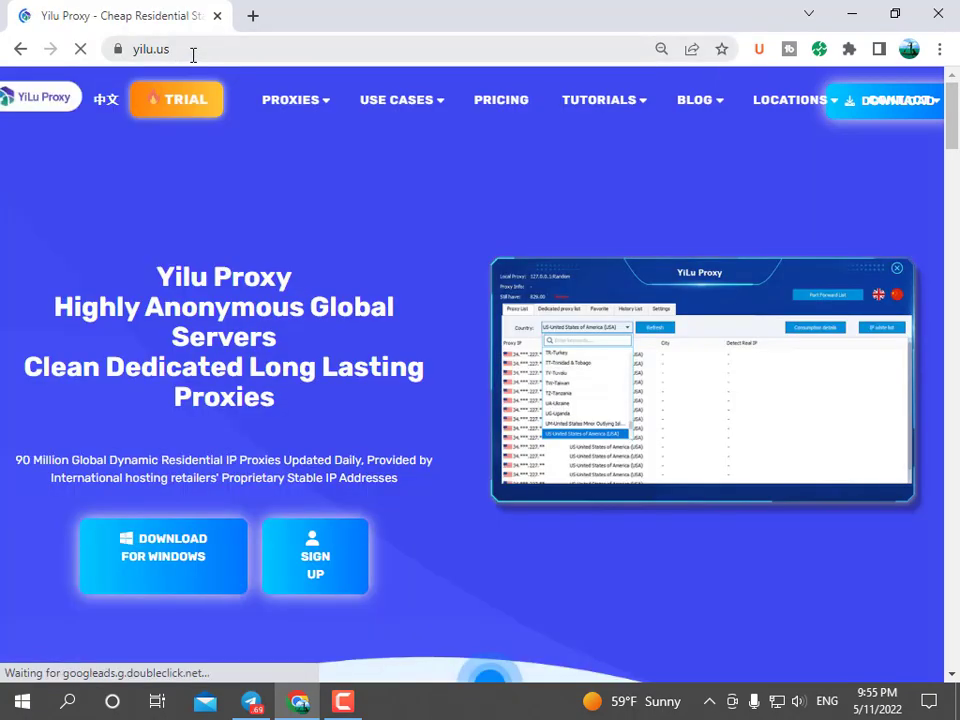
Find the Yilu Proxy VS 911s5 Proxy table on the home page and compare both services' IP type and IP number
scroll(372, 292, "down", 15)
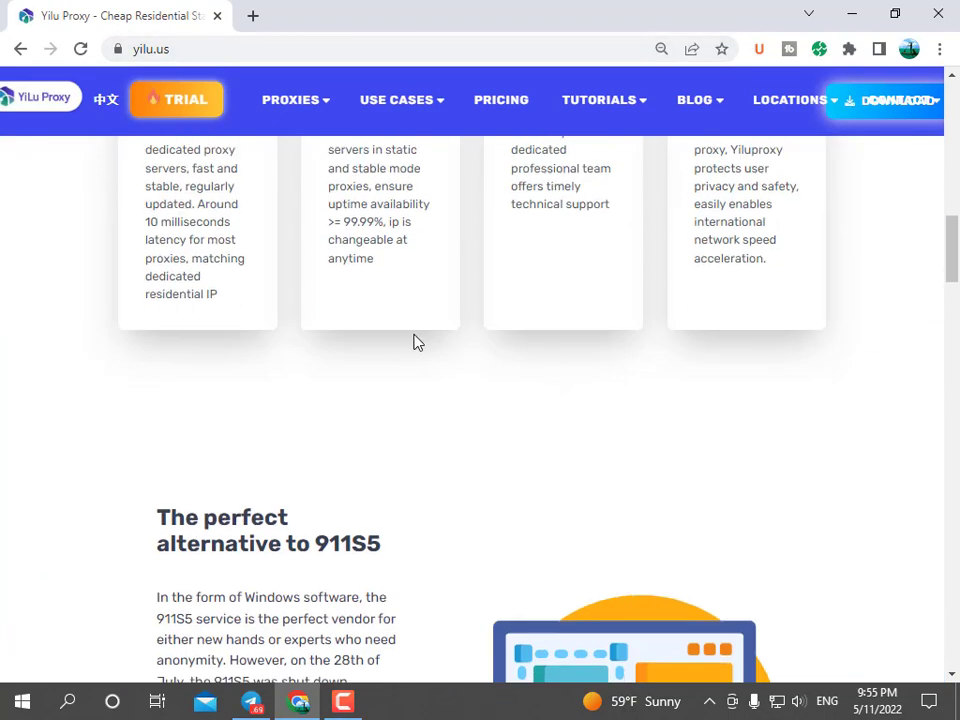
scroll(424, 349, "down", 5)
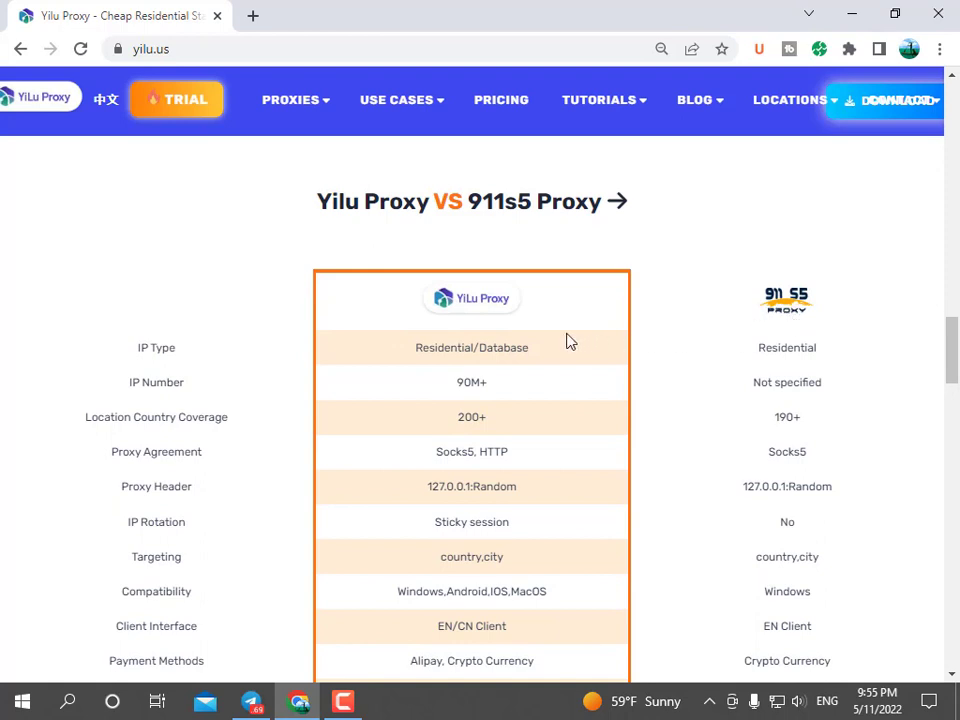
scroll(527, 324, "down", 2)
scroll(546, 328, "up", 1)
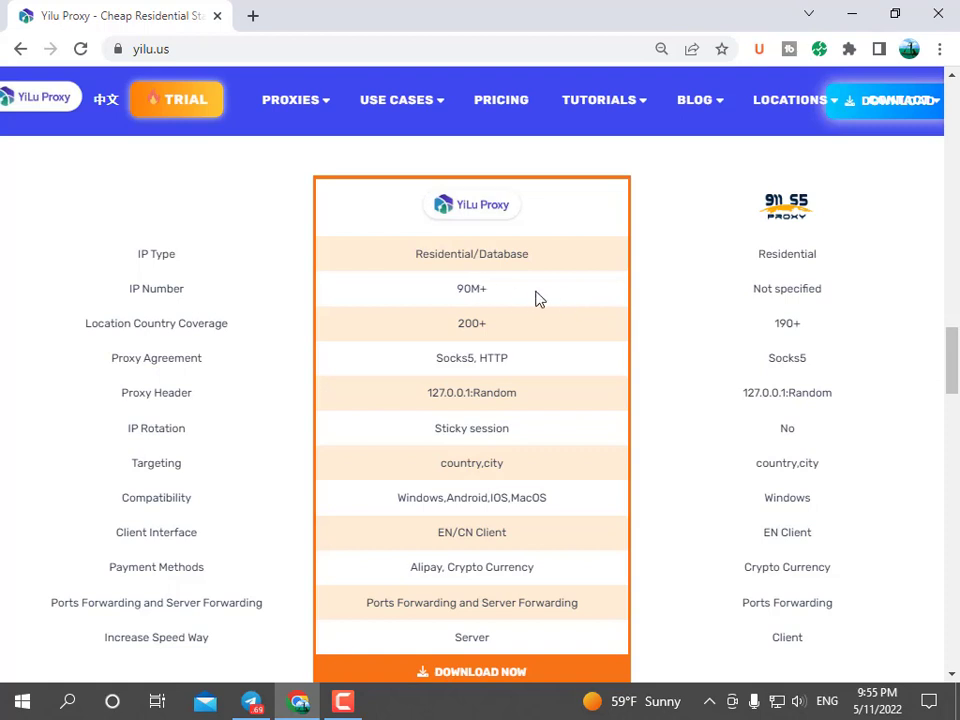
left_click_drag(753, 298, 834, 298)
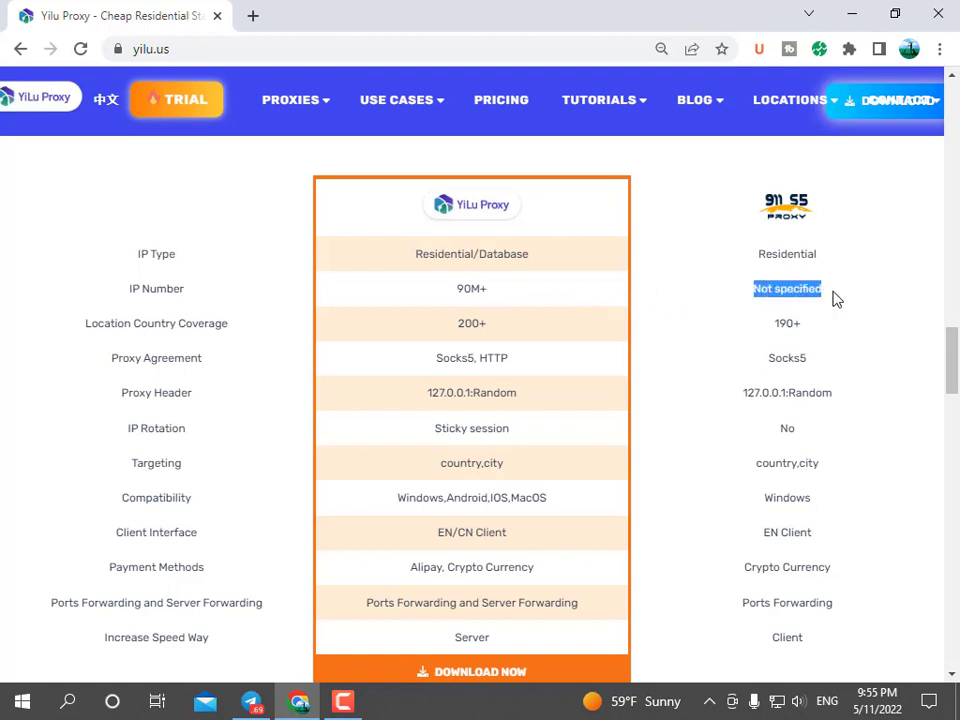
left_click(718, 270)
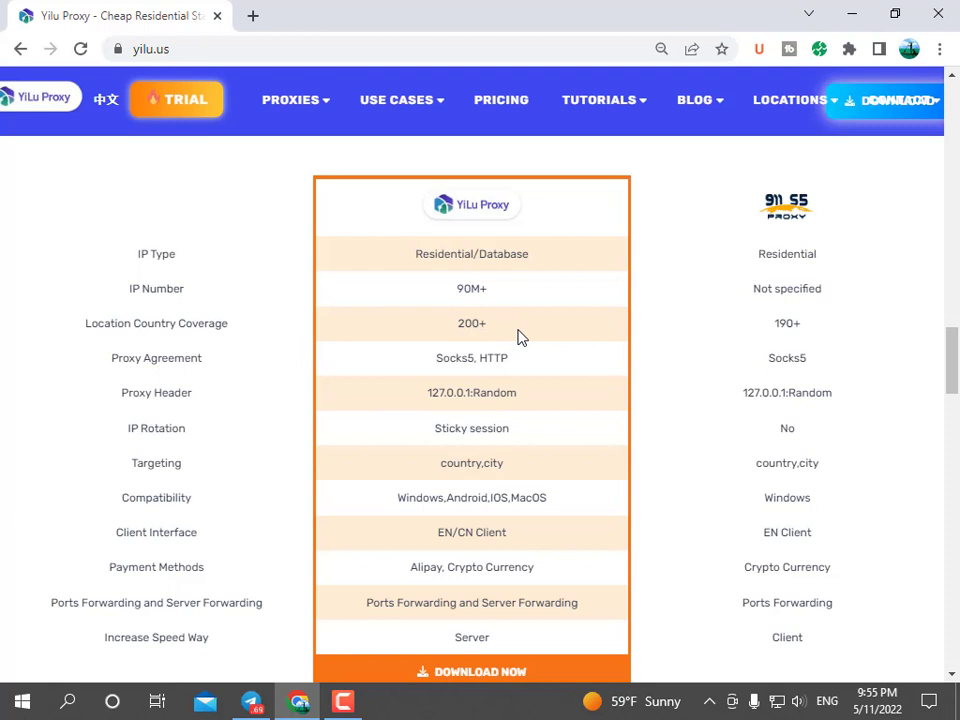
Compare the location country coverage, proxy agreement and proxy header of Yilu Proxy and 911s5 Proxy in the table
left_click_drag(812, 330, 761, 332)
left_click_drag(420, 368, 519, 366)
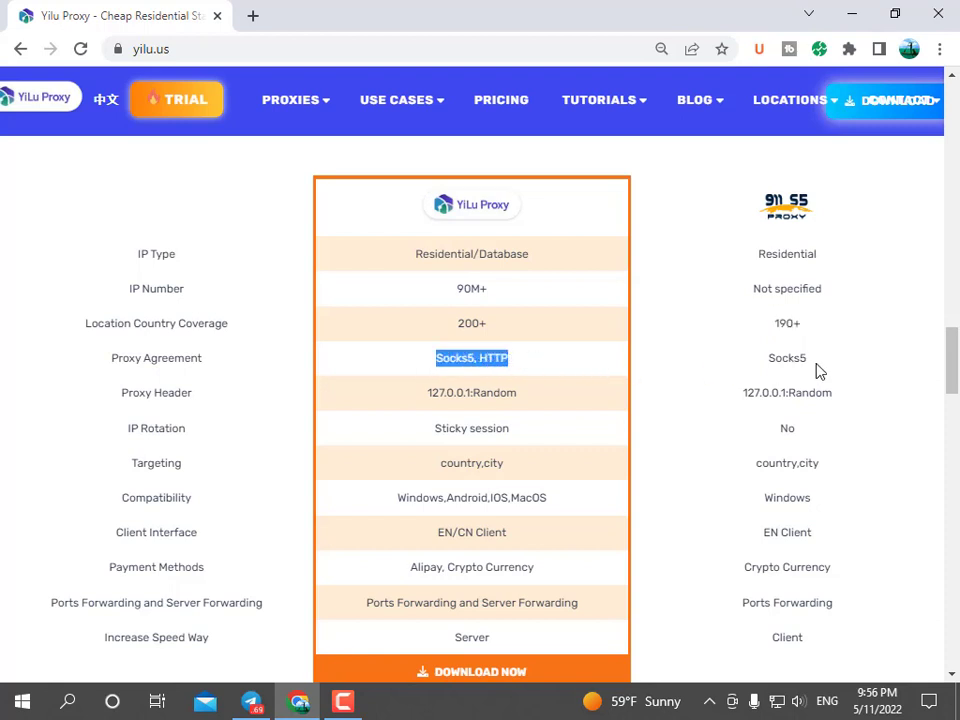
left_click_drag(818, 371, 756, 369)
left_click(350, 402)
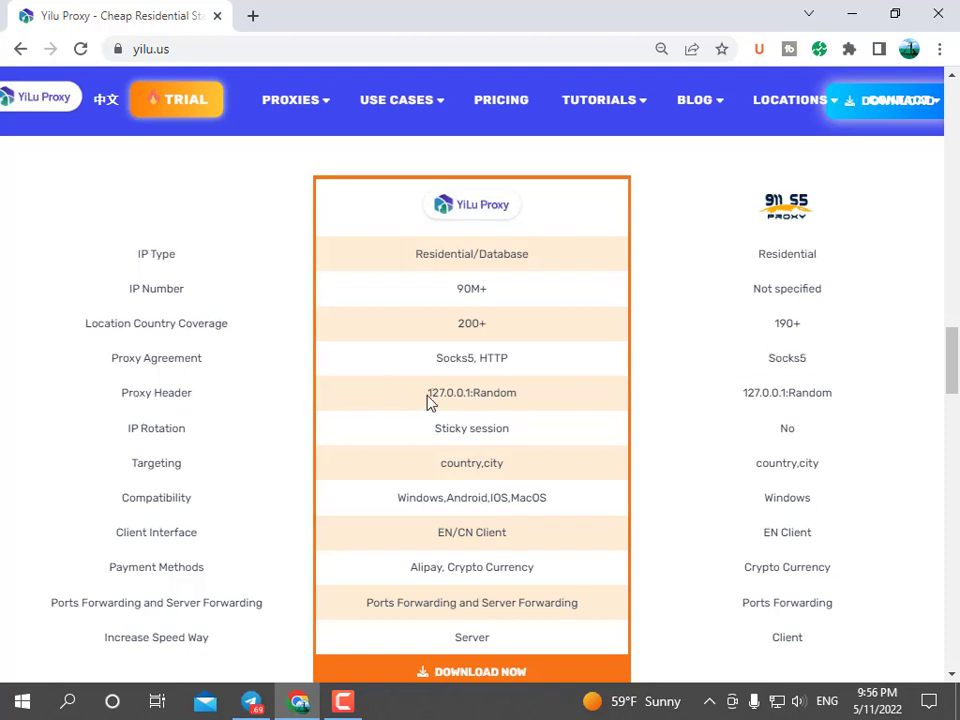
left_click_drag(428, 395, 480, 393)
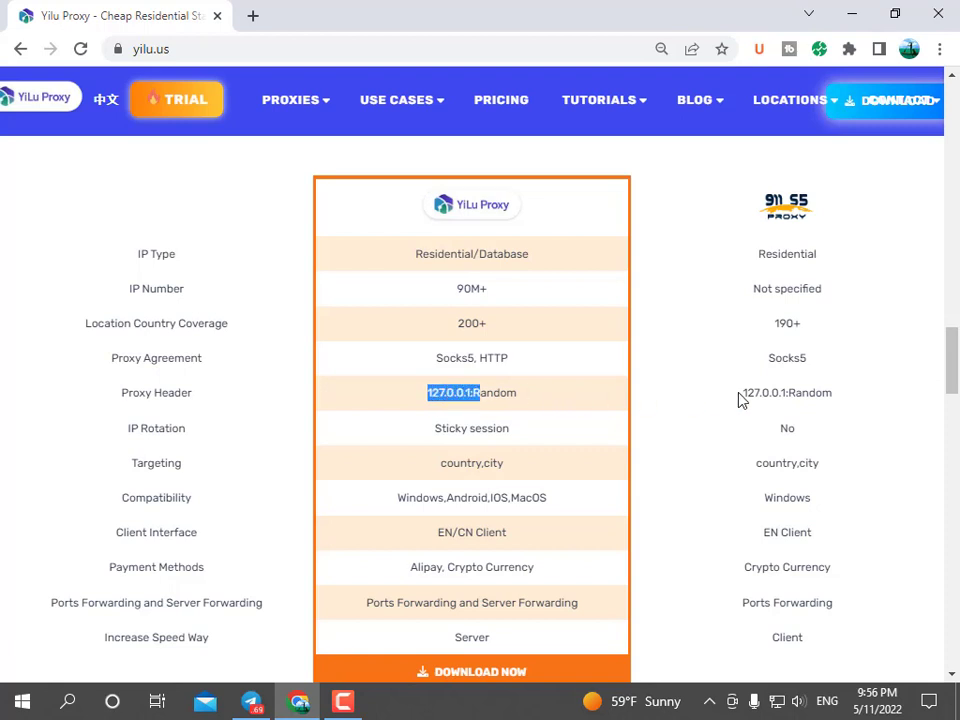
left_click_drag(743, 393, 797, 393)
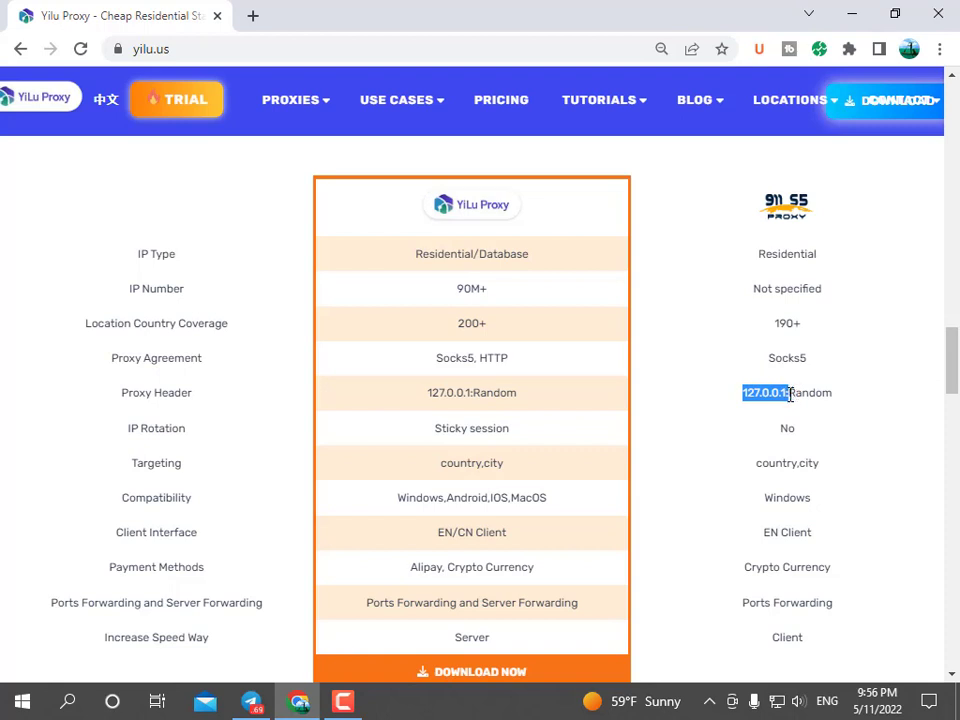
left_click(666, 400)
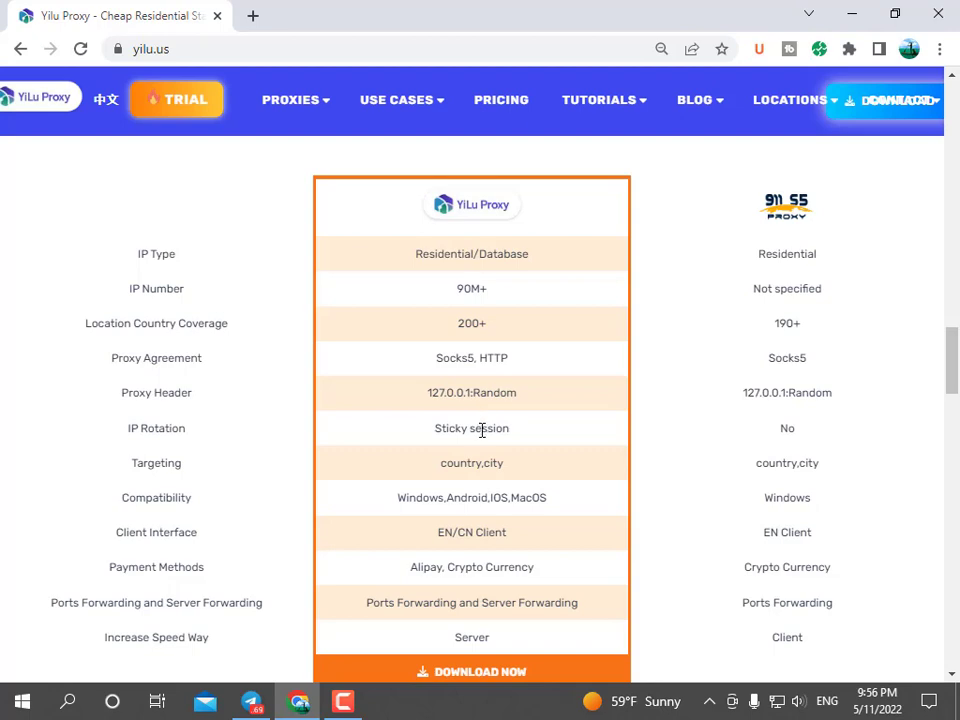
Examine the remaining comparison rows, the use cases and the pricing plans further down the home page
scroll(481, 430, "down", 1)
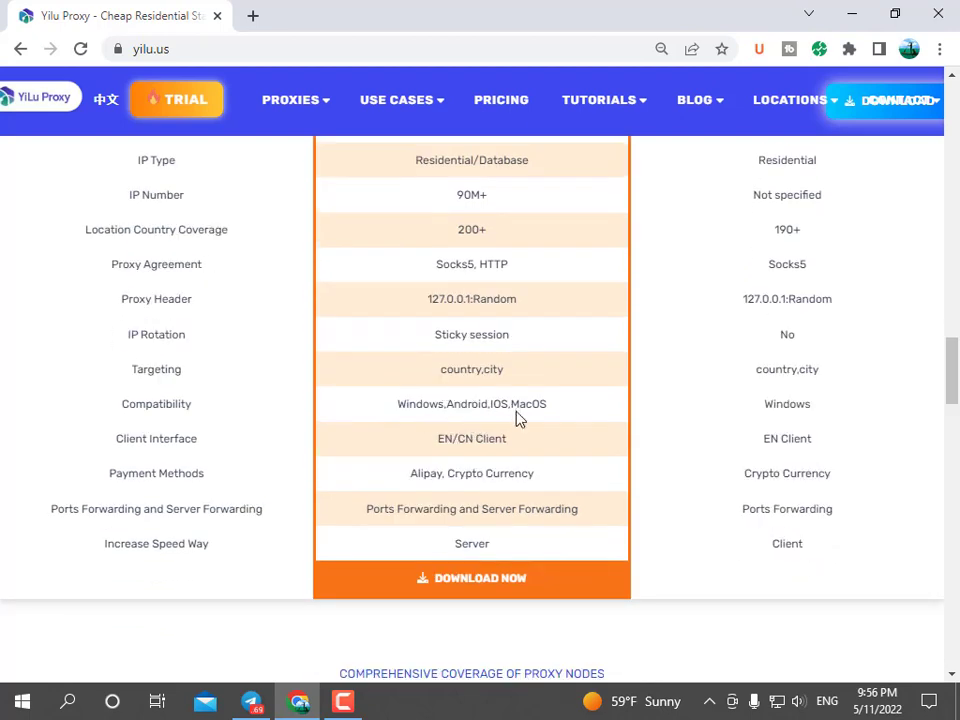
scroll(591, 577, "up", 2)
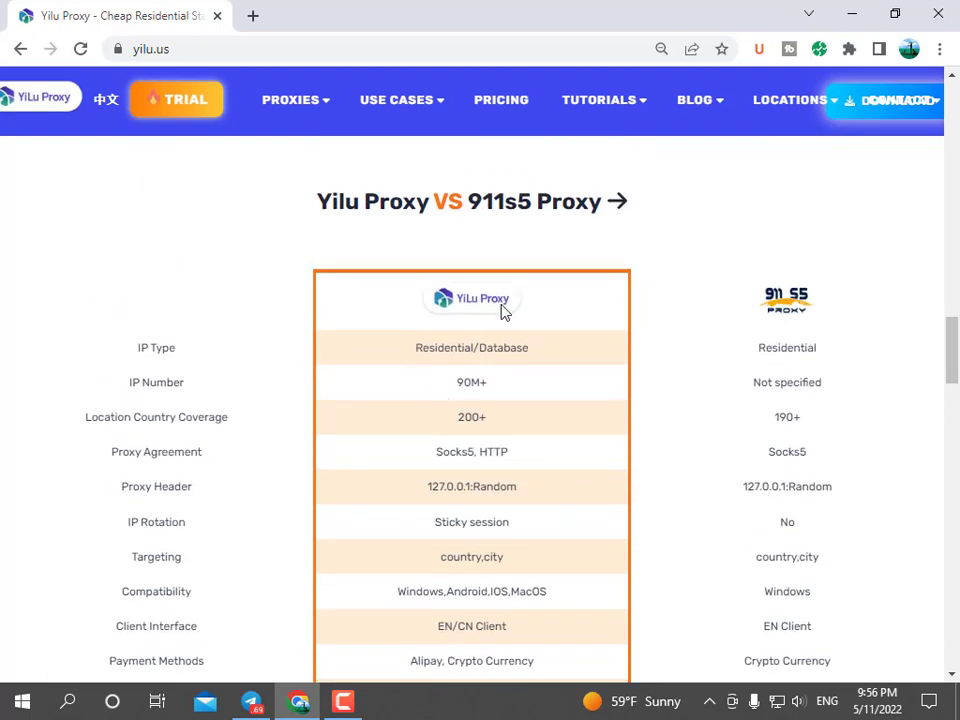
scroll(636, 489, "down", 3)
scroll(407, 339, "up", 4)
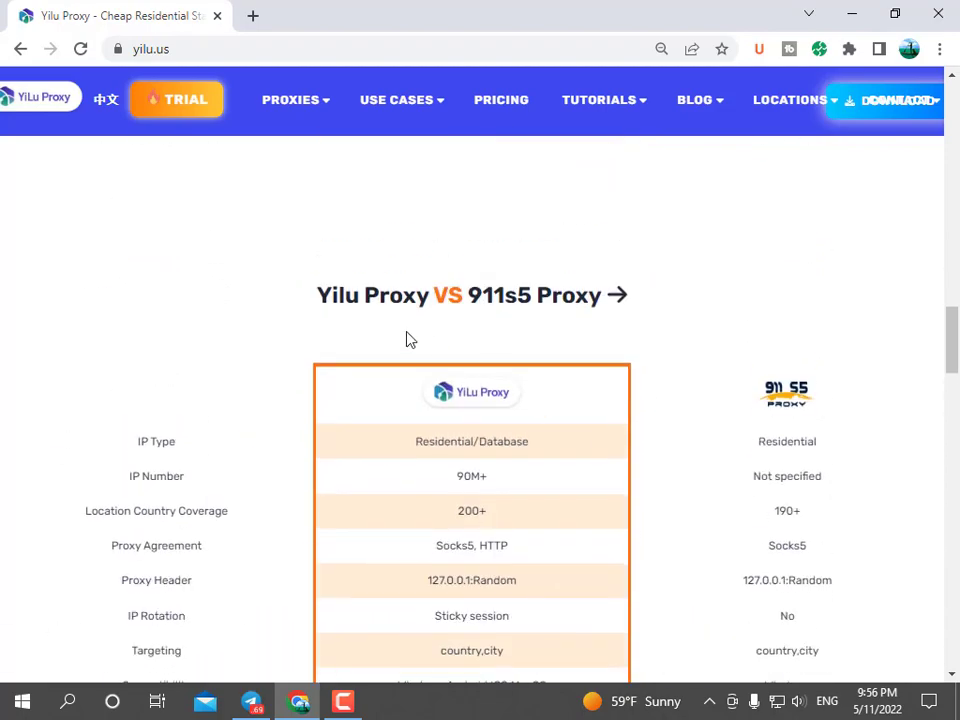
scroll(394, 431, "down", 5)
scroll(474, 466, "down", 12)
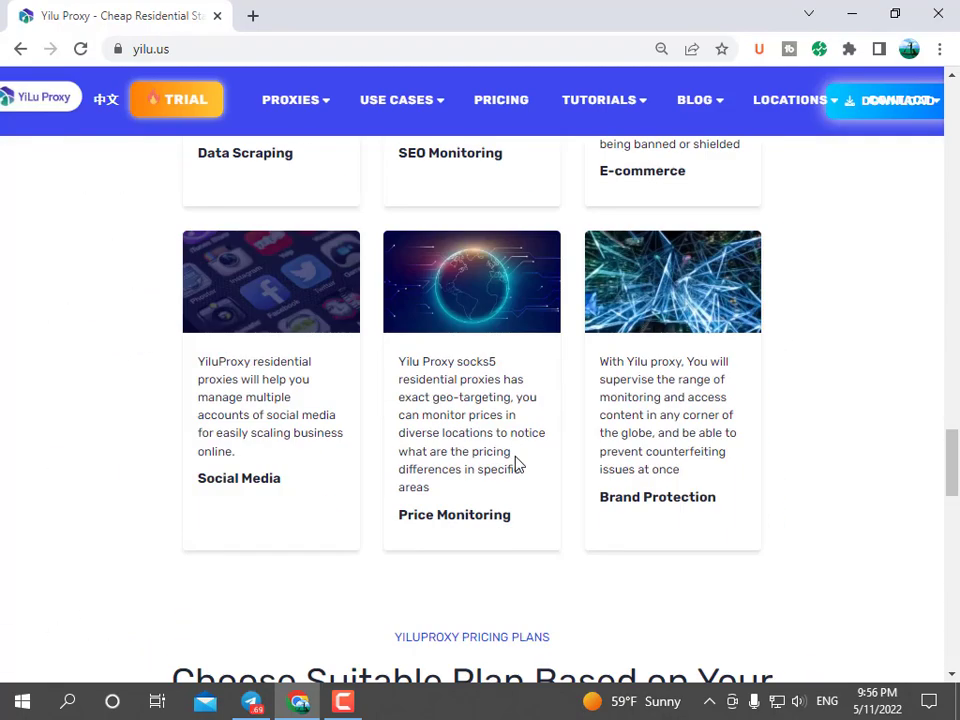
scroll(533, 513, "up", 2)
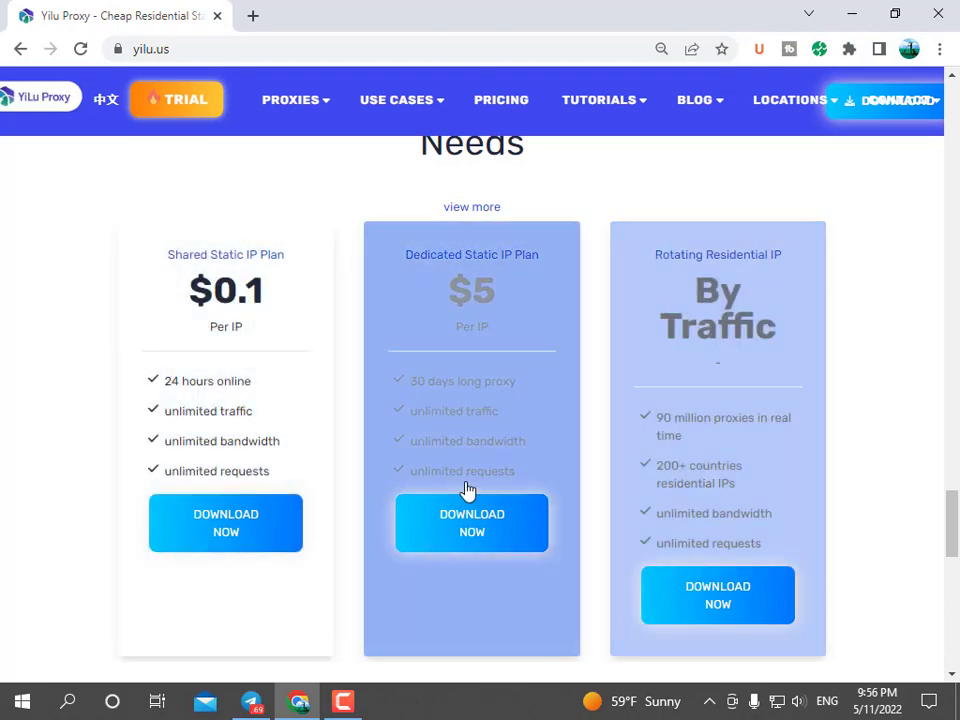
scroll(450, 420, "up", 8)
scroll(343, 368, "up", 6)
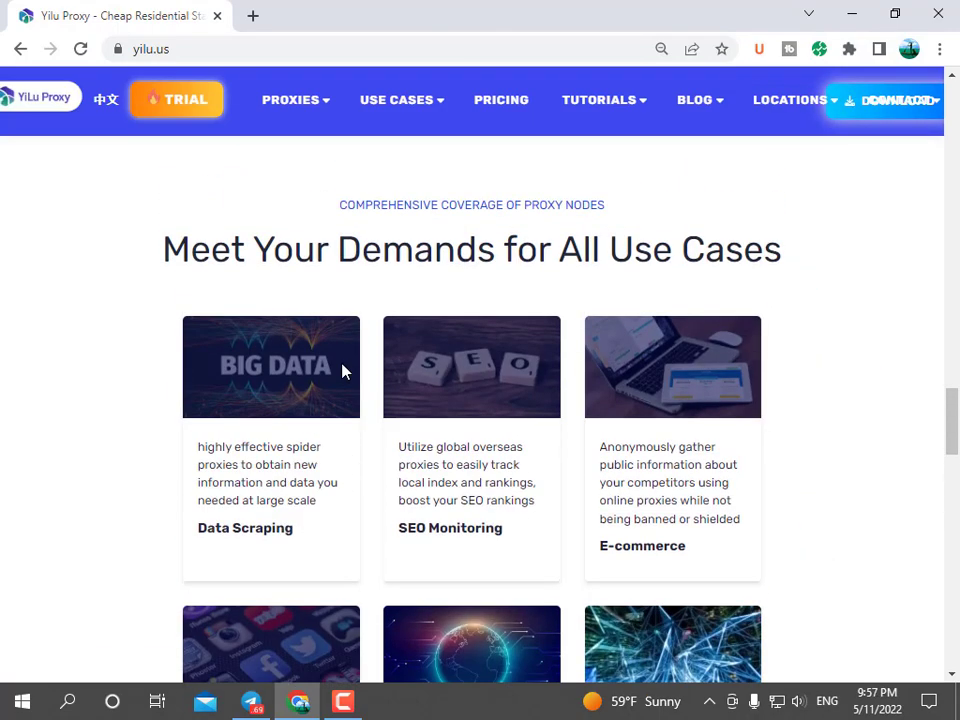
scroll(538, 330, "up", 2)
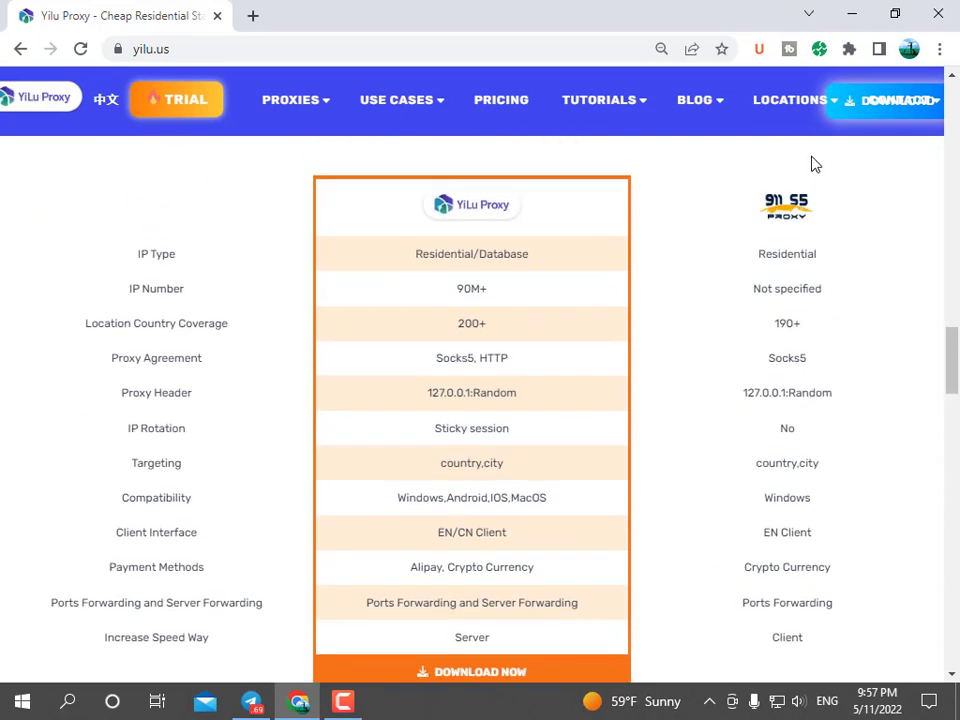
Open the YiLu Proxy Client Download page and download the Windows client
left_click(853, 102)
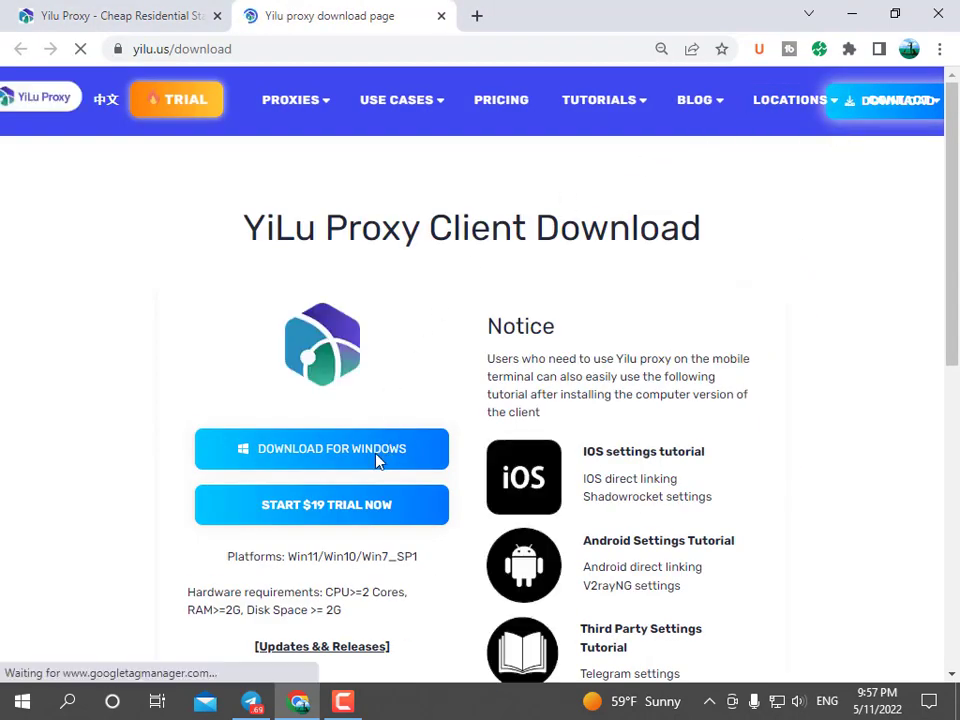
left_click(322, 449)
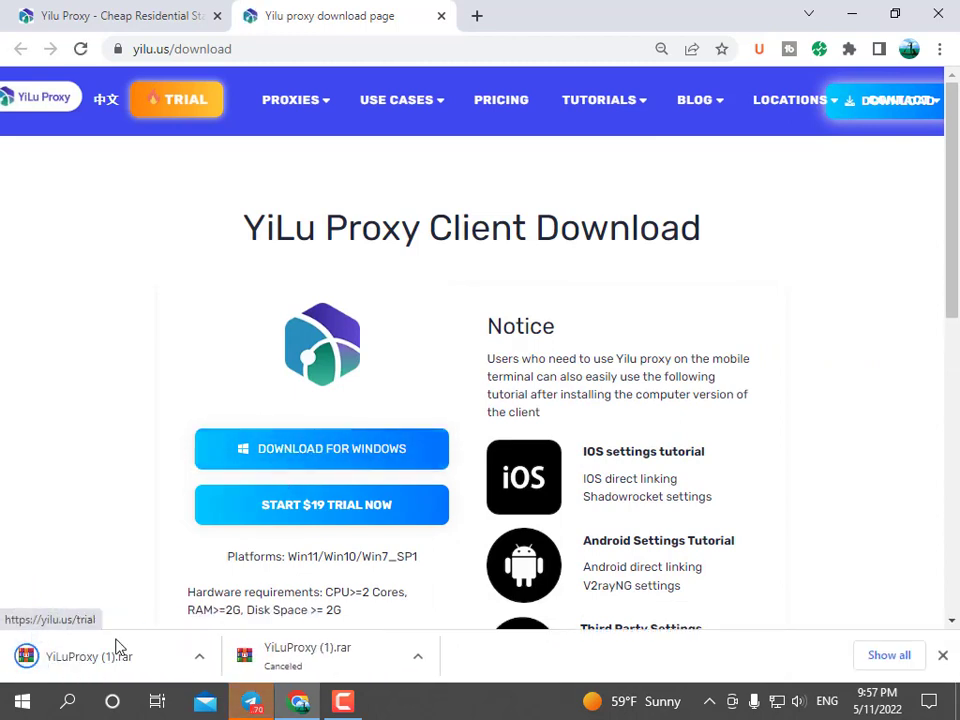
left_click(110, 659)
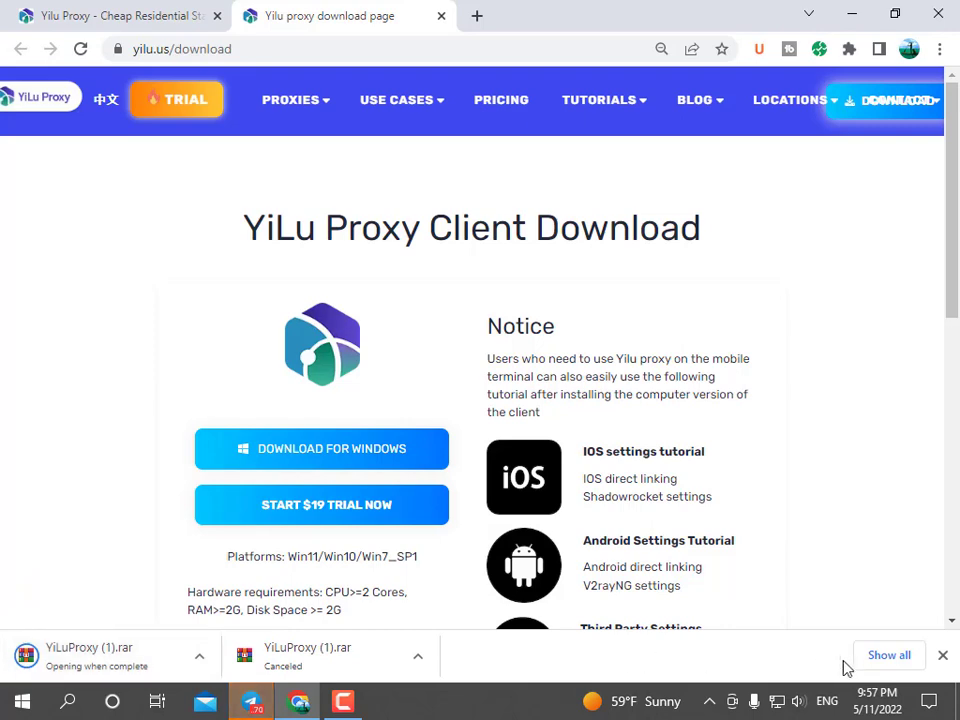
left_click(889, 656)
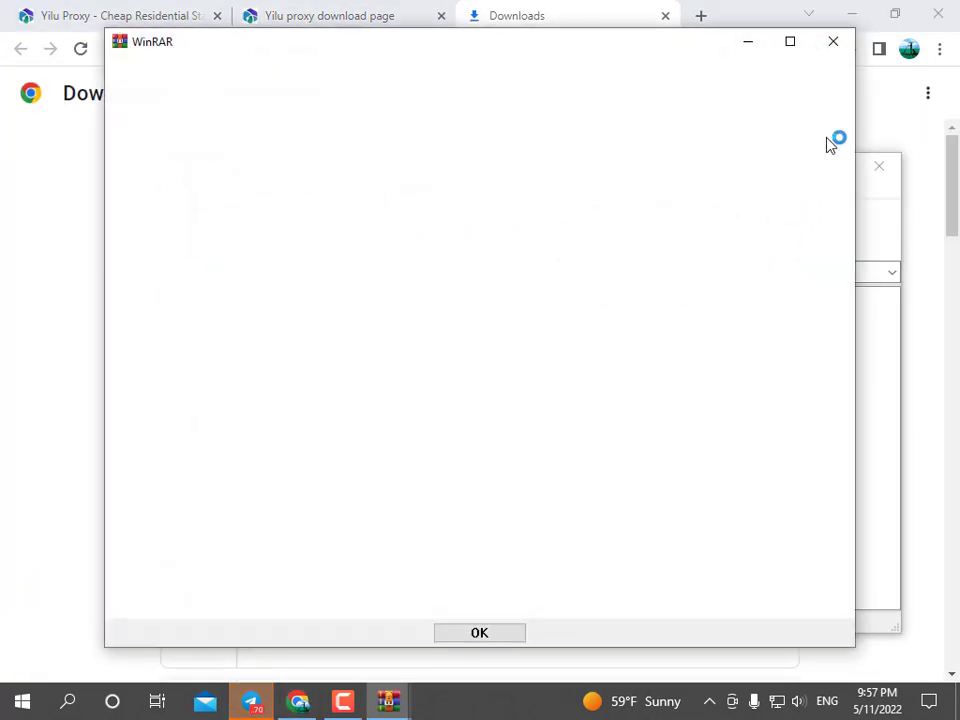
left_click(829, 49)
left_click(878, 166)
left_click(665, 16)
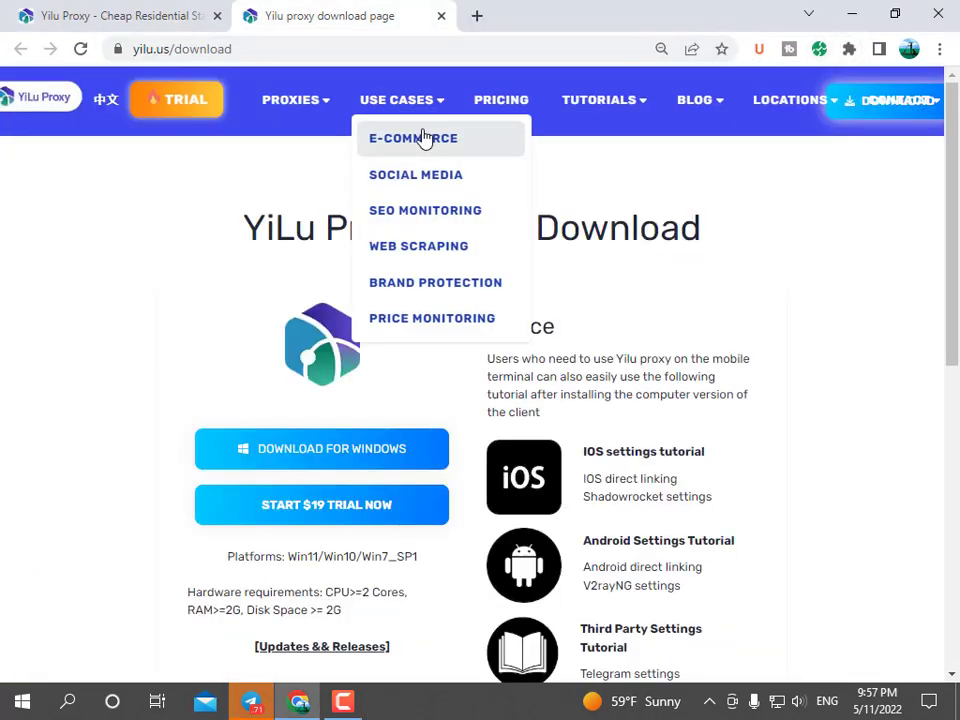
Open the YiLuProxy (1) archive from the Downloads folder in File Explorer and launch the YiLu Proxy client from it
left_click(852, 15)
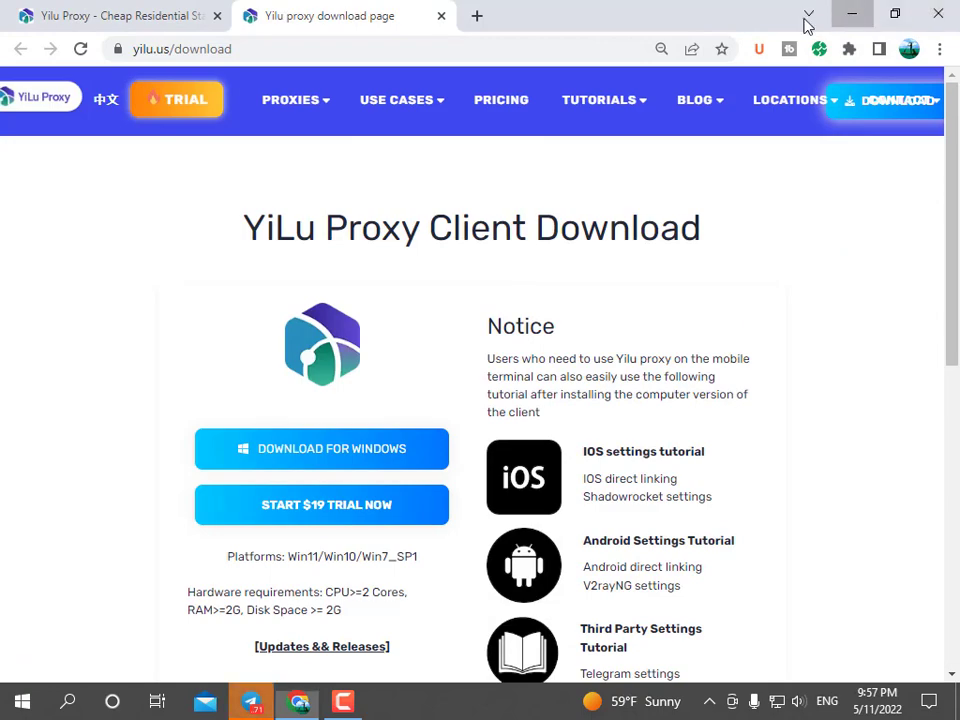
key("super+e")
double_click(242, 270)
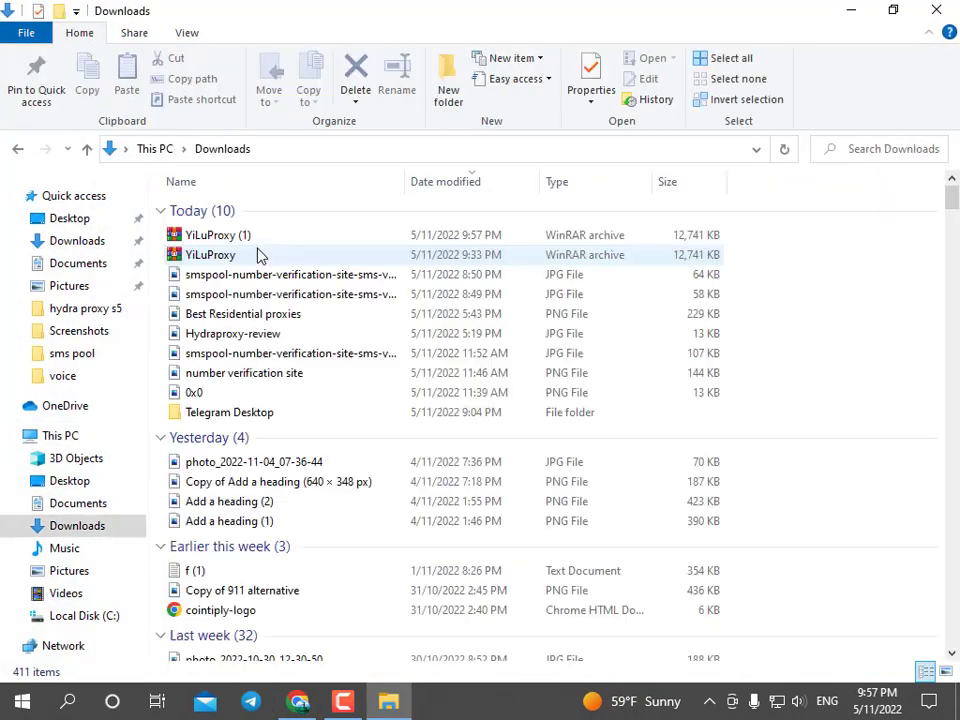
double_click(242, 256)
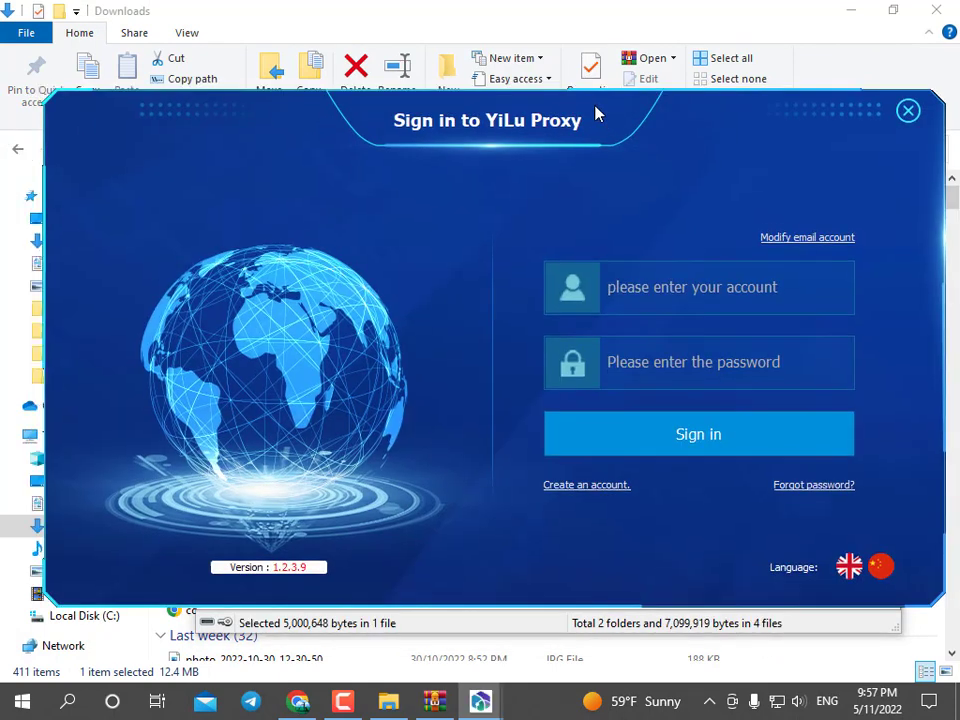
Close the Downloads folder window behind the YiLu Proxy sign-in window and reposition the sign-in window
mouse_move(576, 114)
left_mouse_down()
mouse_move(553, 111)
mouse_move(568, 117)
left_mouse_up()
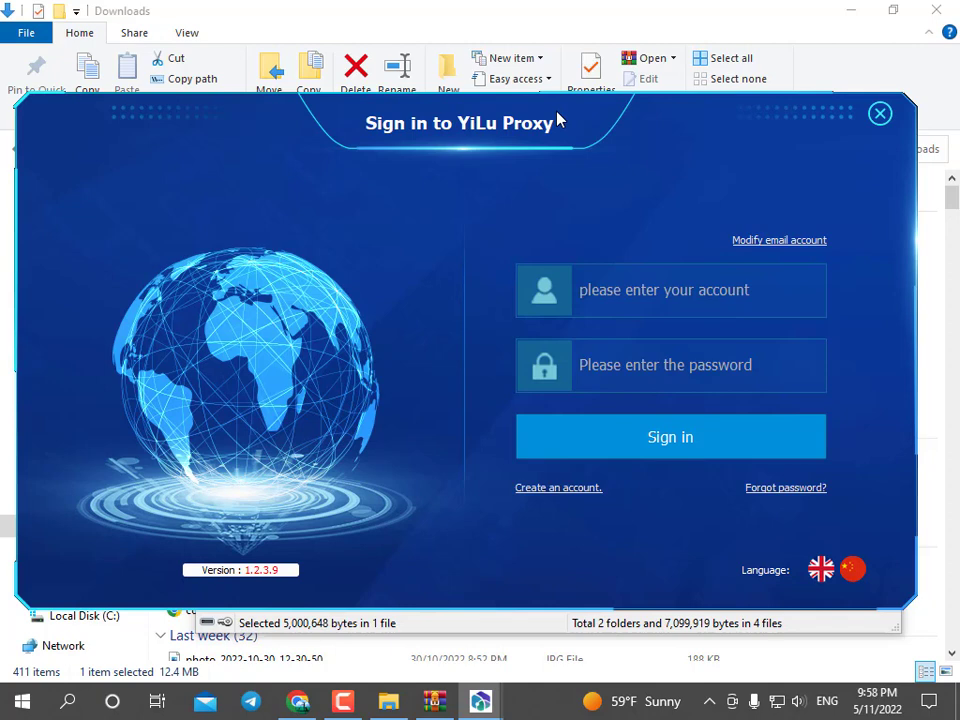
left_click(936, 10)
left_click_drag(562, 123, 556, 102)
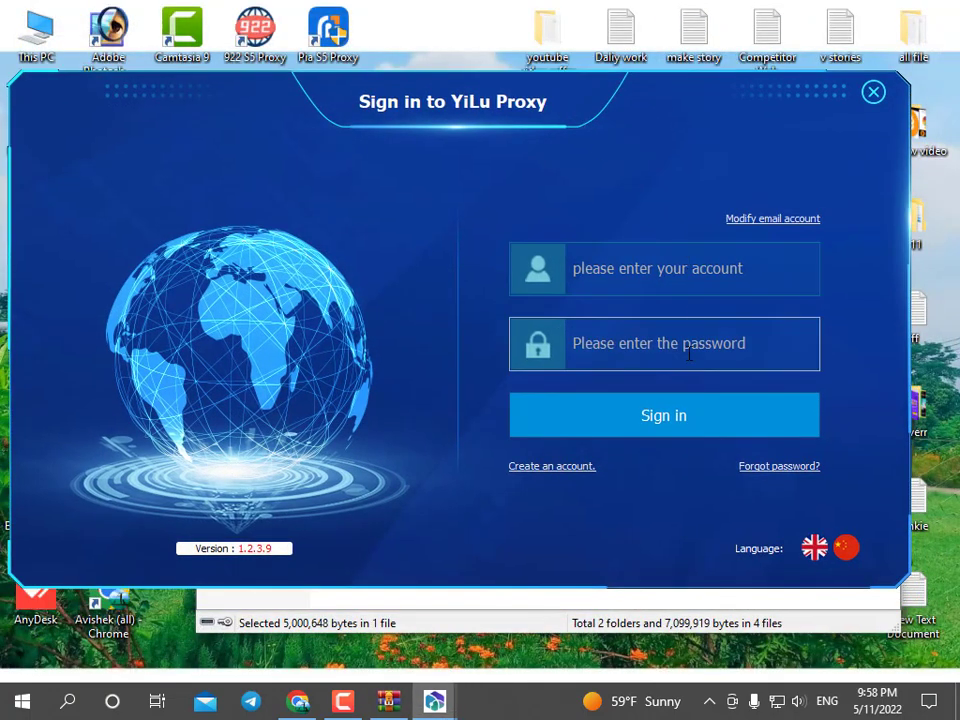
Enter the account and the account password in the YiLu Proxy client and sign in
left_click(698, 272)
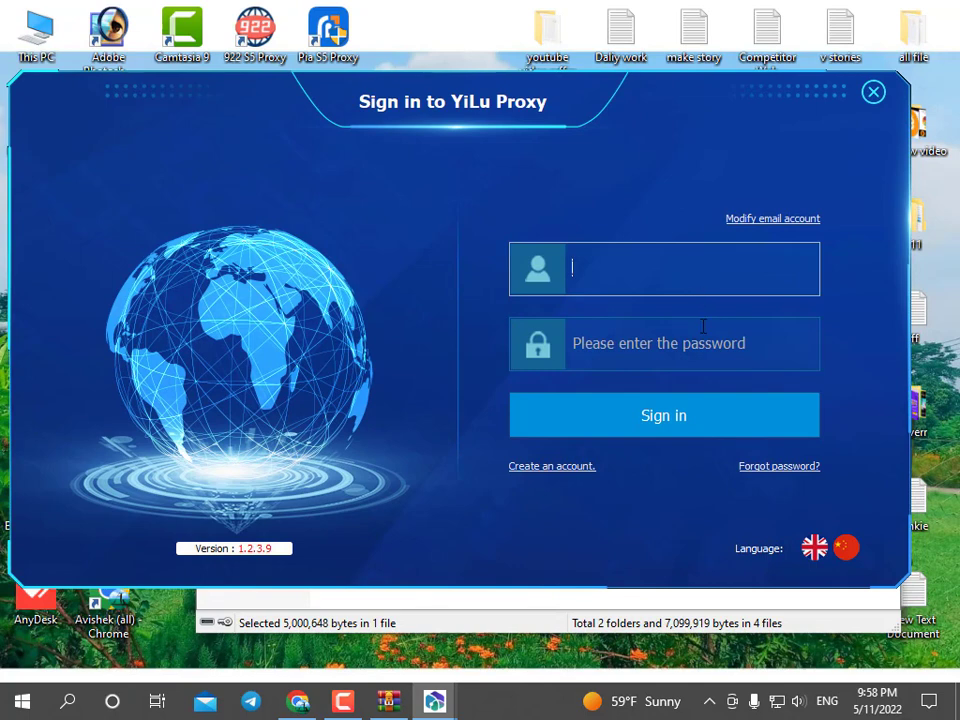
left_click(700, 336)
right_click(675, 274)
left_click(707, 328)
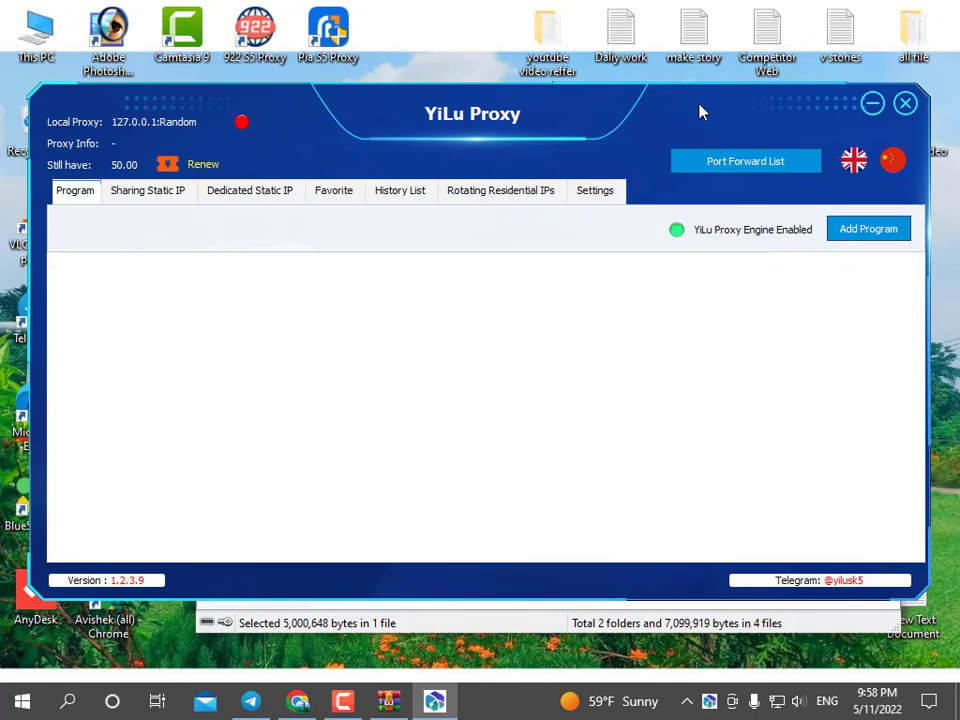
Uncover and close the WinRAR archive window behind the client, and move the YiLu Proxy window back up
left_click_drag(702, 112, 722, 230)
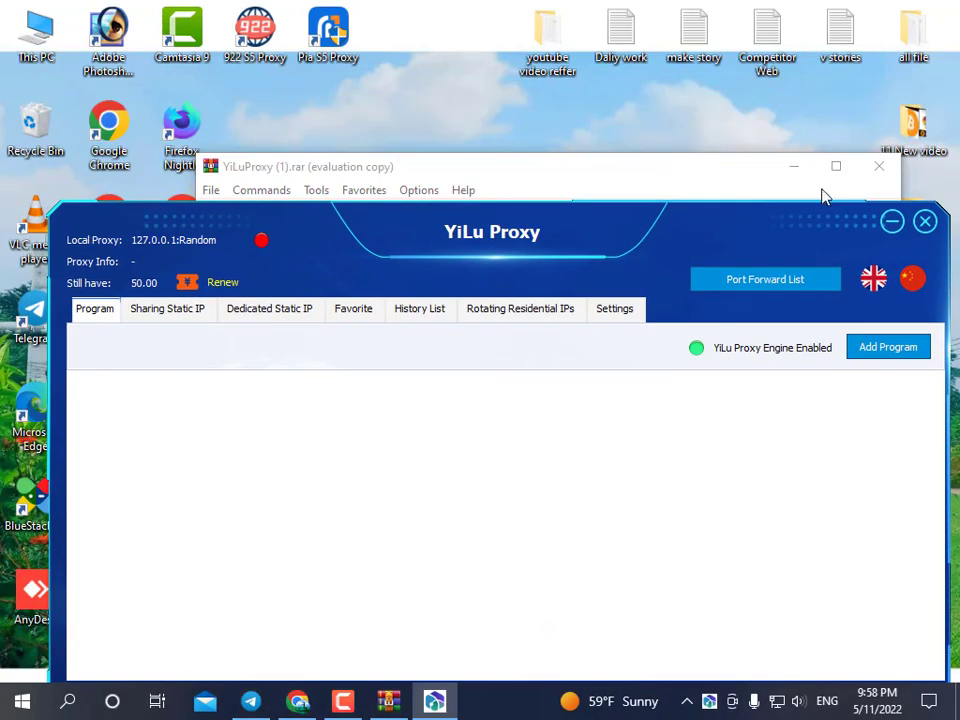
left_click(879, 166)
left_click_drag(590, 212, 613, 90)
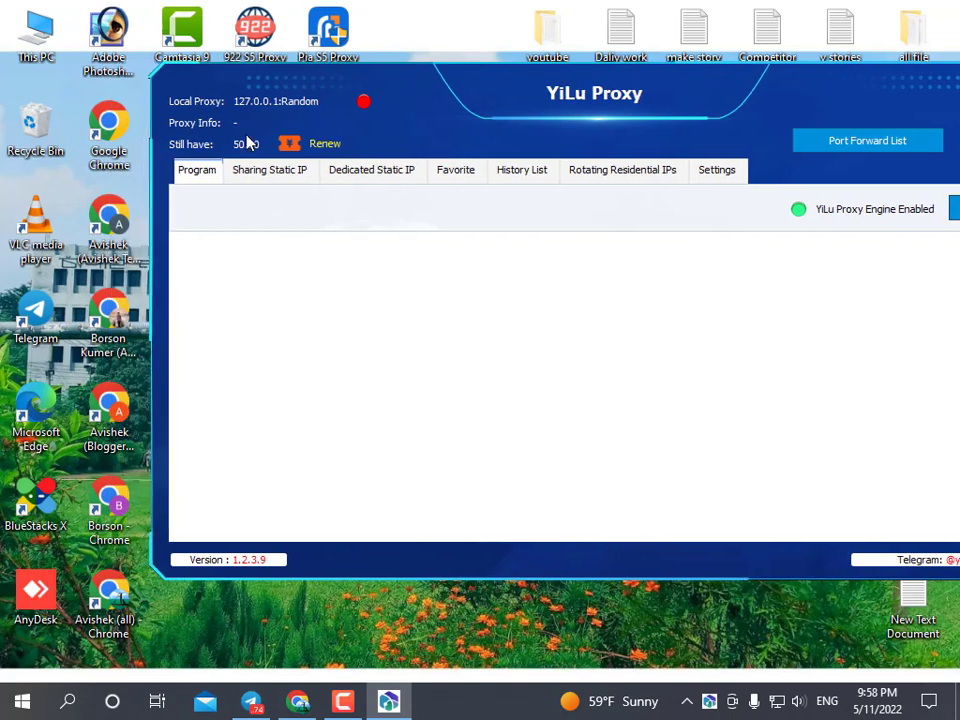
Add Firefox Nightly from the desktop to the YiLu Proxy program list and open the Sharing Static IP list
left_click_drag(370, 85, 443, 124)
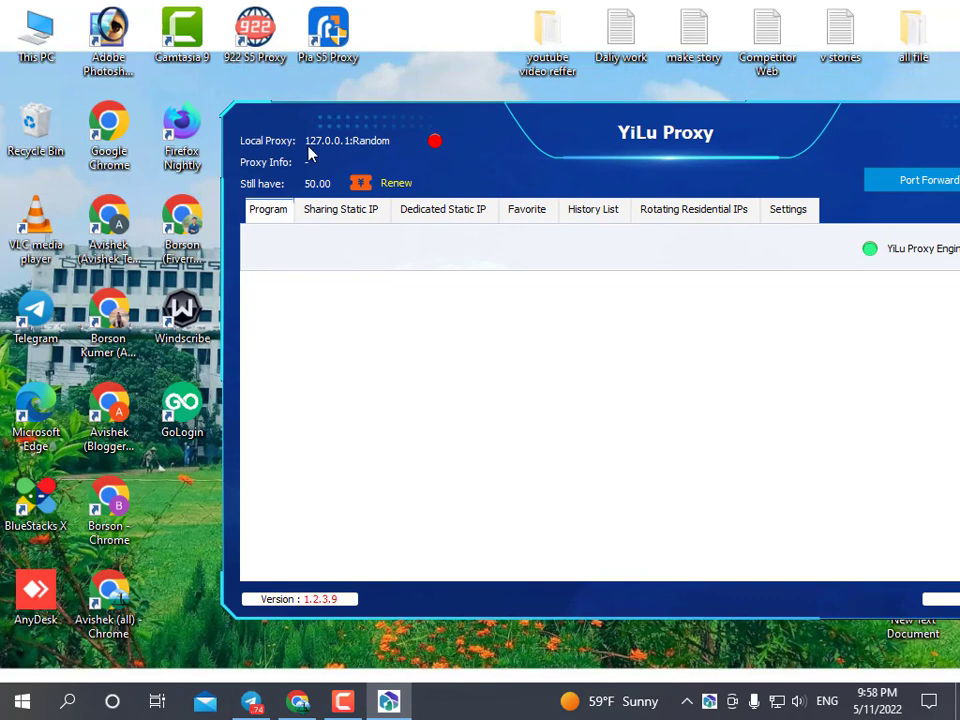
left_click_drag(200, 148, 313, 302)
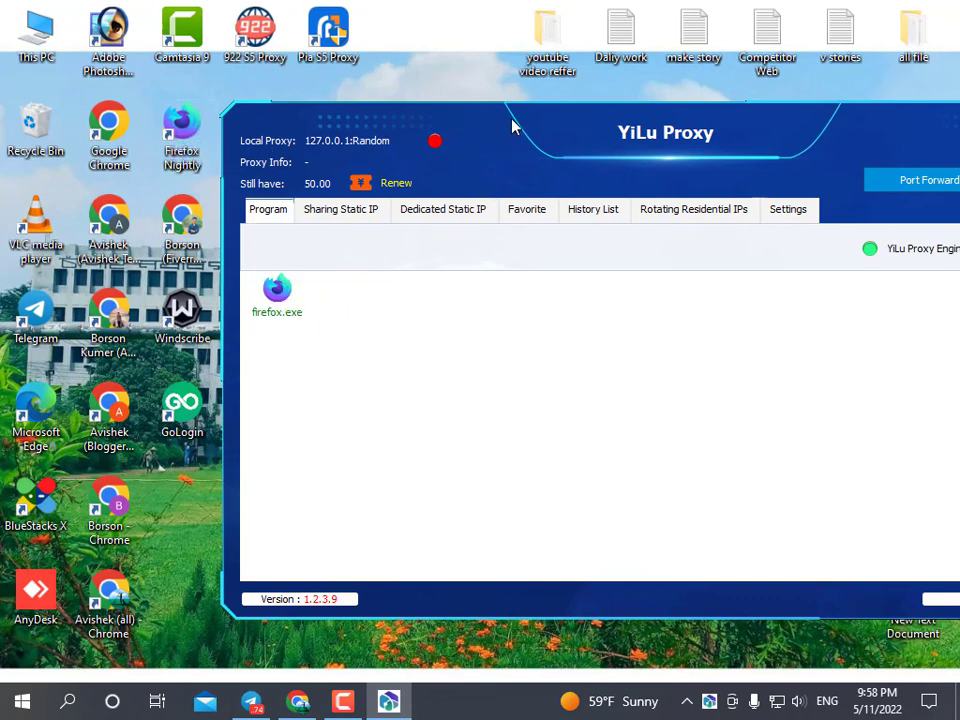
left_click_drag(512, 126, 349, 116)
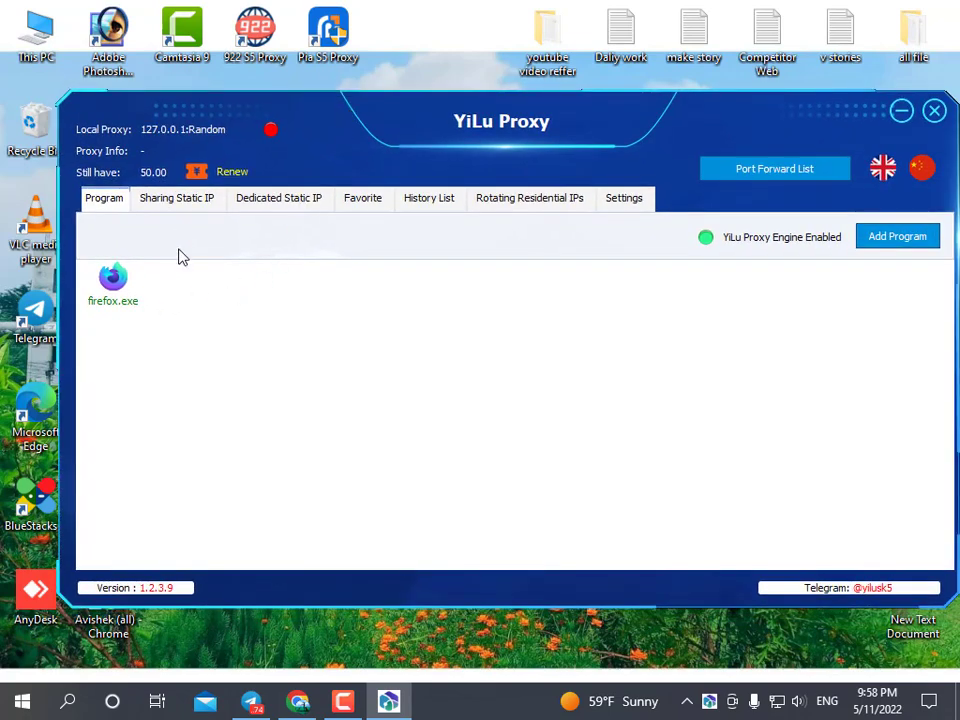
left_click(177, 198)
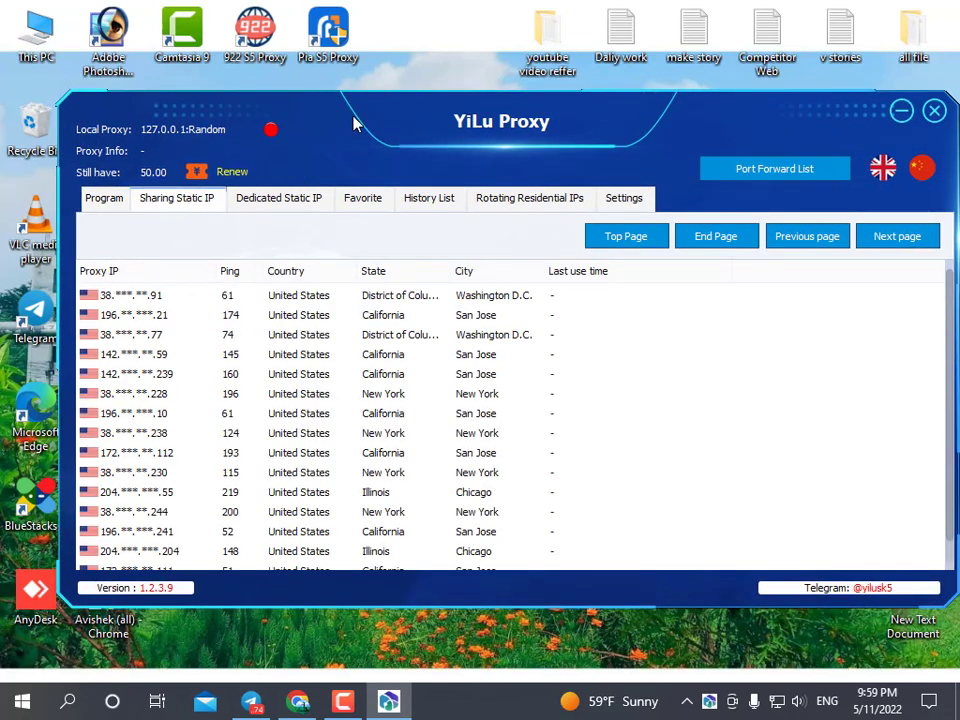
Open the Rotating Residential IPs page and look through the available countries, leaving the United States of America (USA) selected
left_click_drag(356, 122, 343, 97)
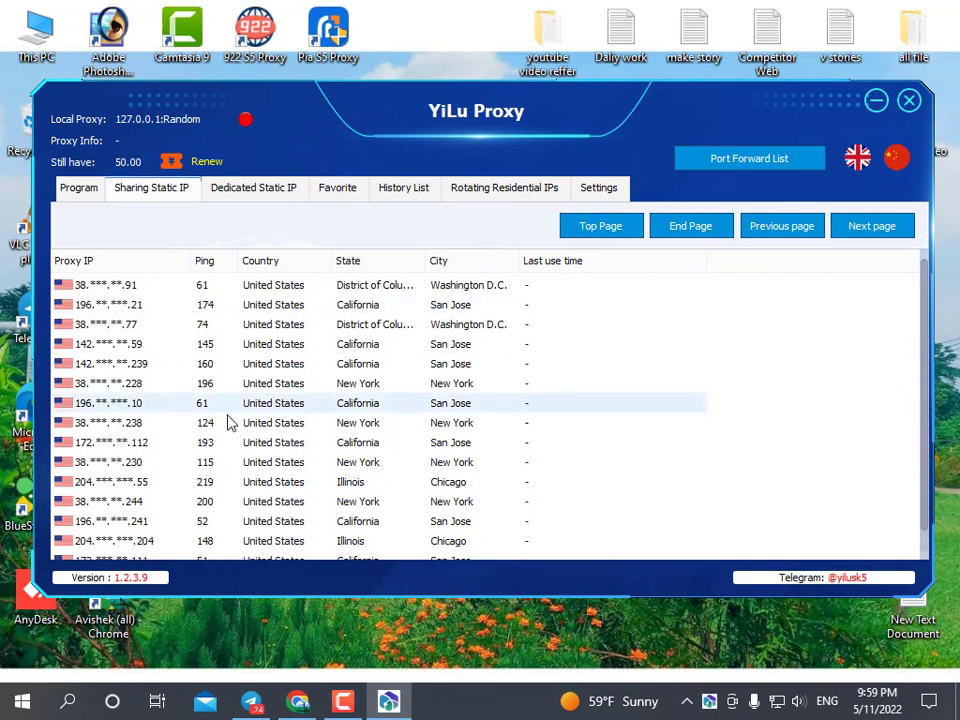
left_click(489, 190)
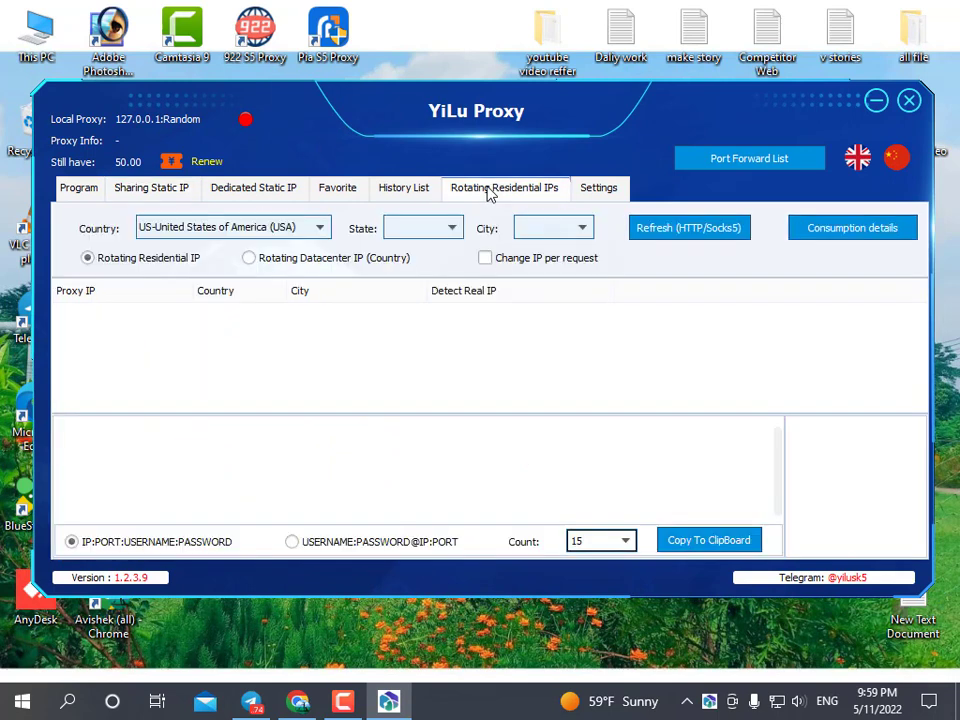
left_click(321, 229)
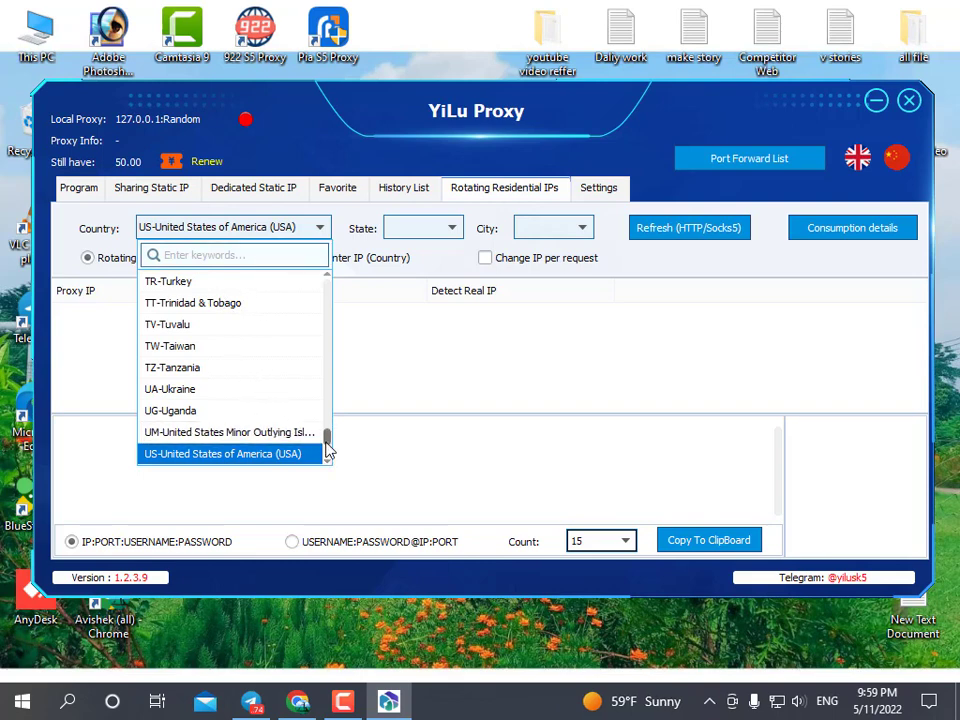
left_click_drag(327, 447, 332, 349)
scroll(272, 347, "up", 9)
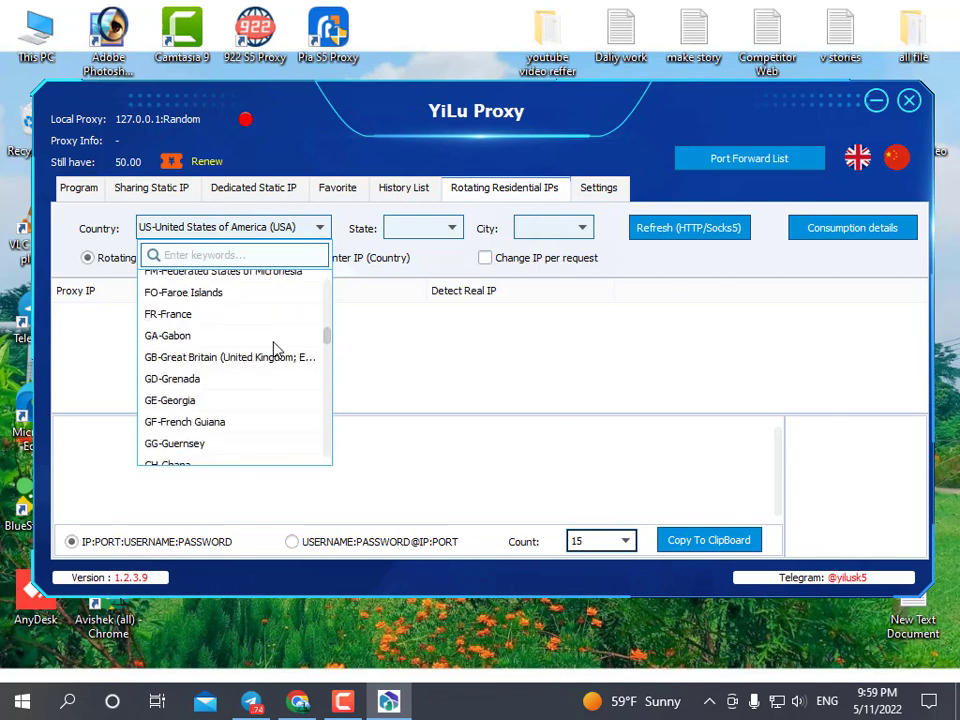
scroll(277, 350, "up", 18)
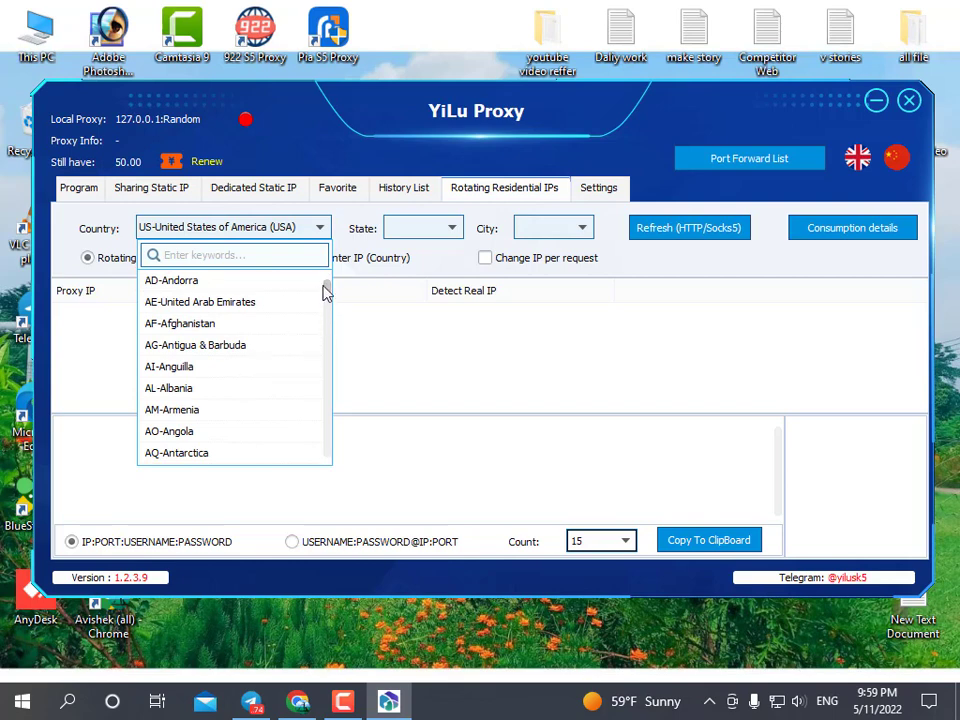
left_click_drag(328, 294, 326, 437)
scroll(268, 403, "down", 8)
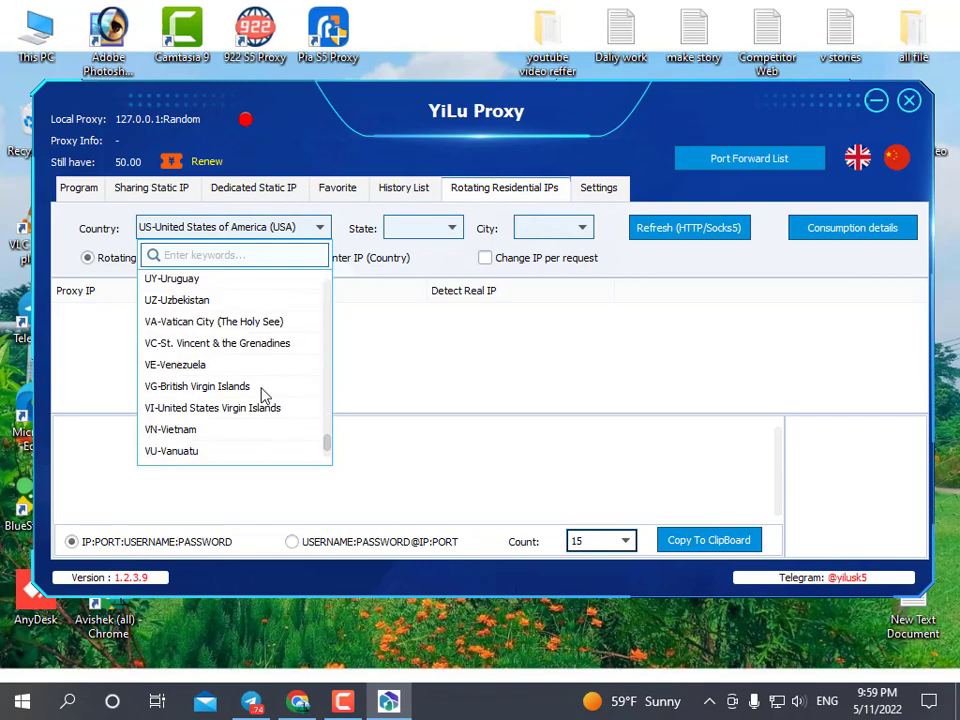
left_click(343, 377)
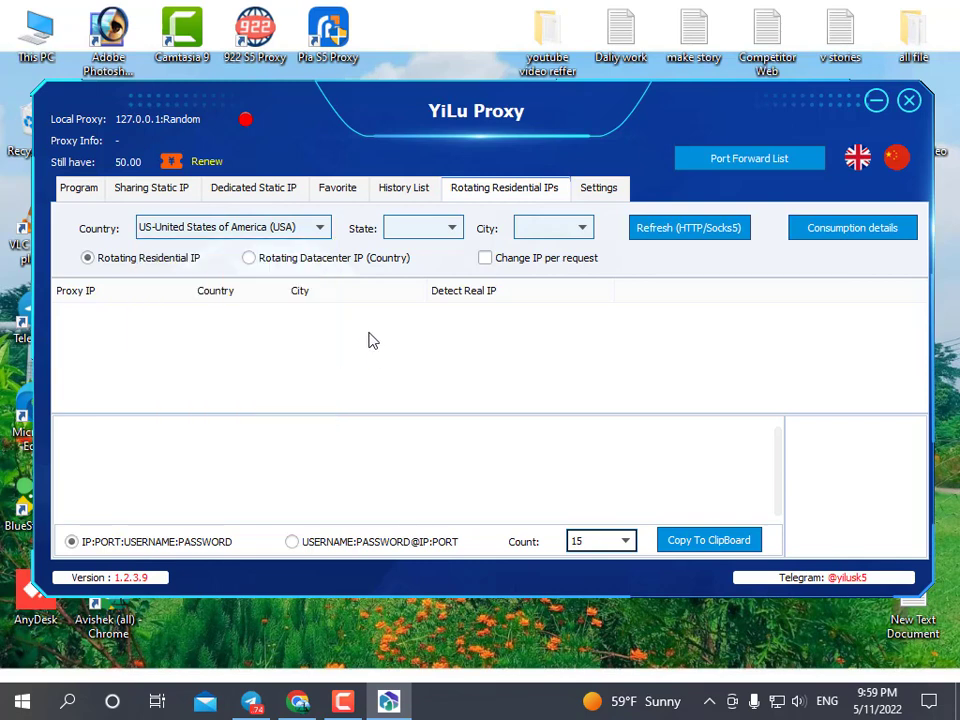
Look through the US states available for rotating residential IPs and check the city filter
left_click(453, 228)
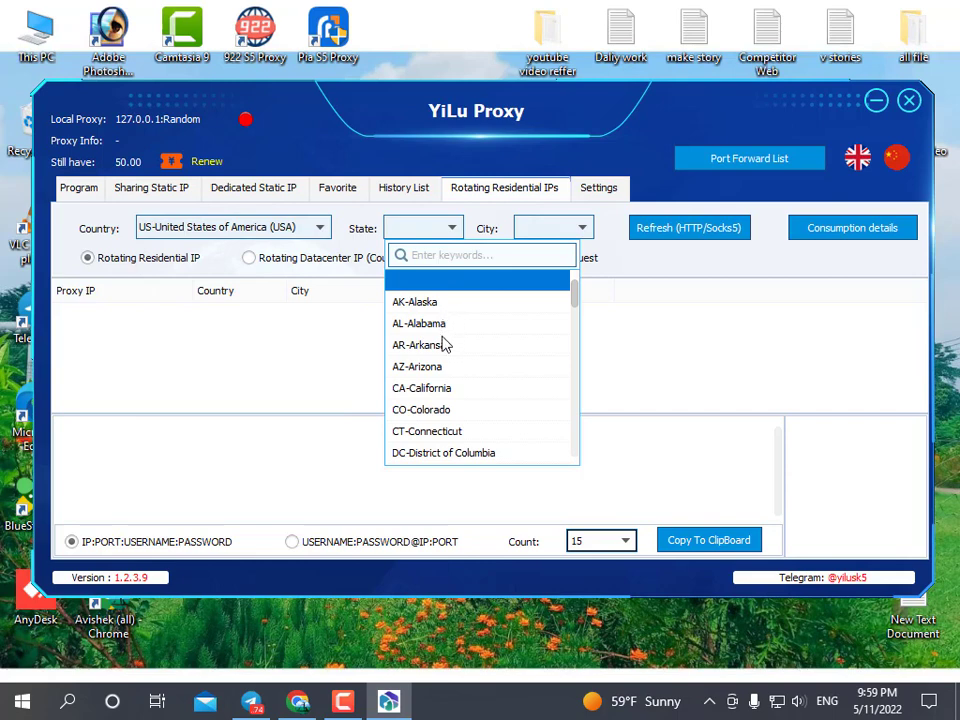
scroll(440, 345, "down", 1)
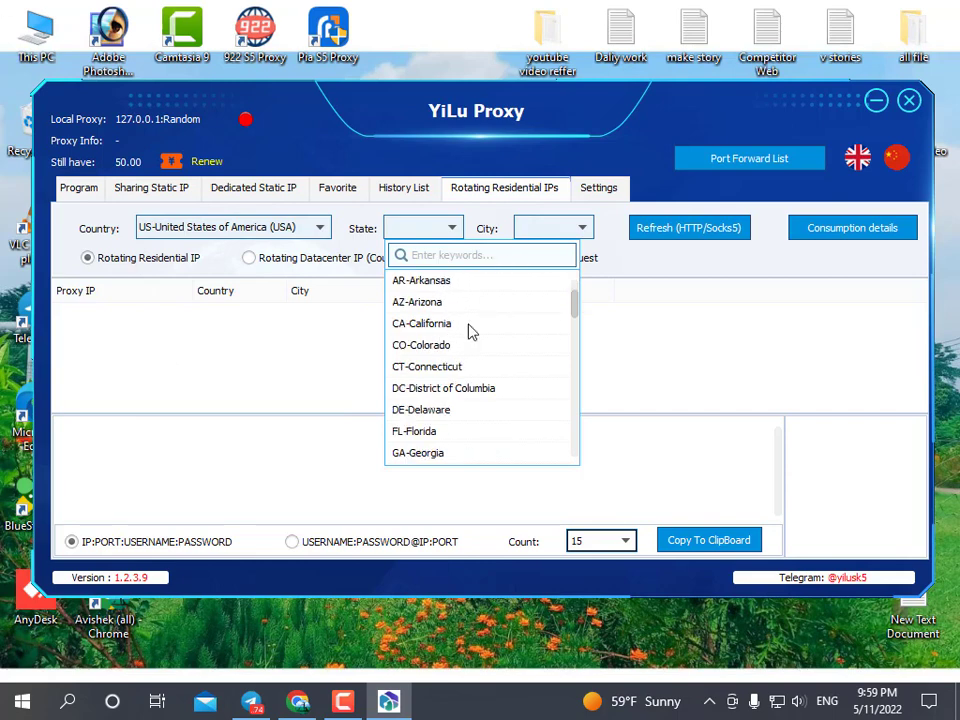
scroll(445, 336, "down", 5)
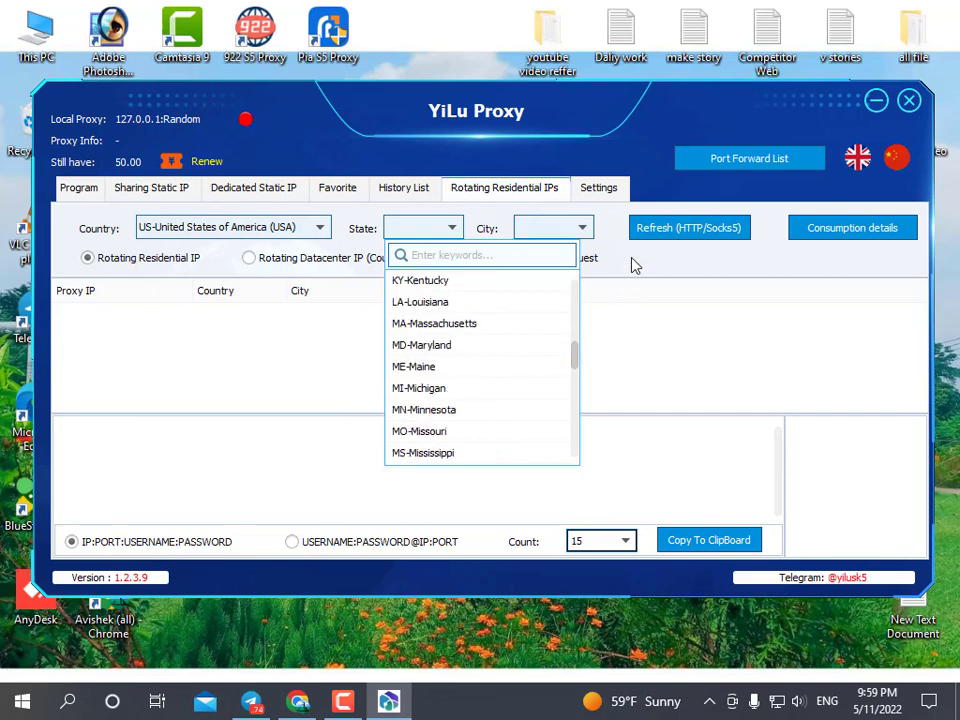
left_click(586, 231)
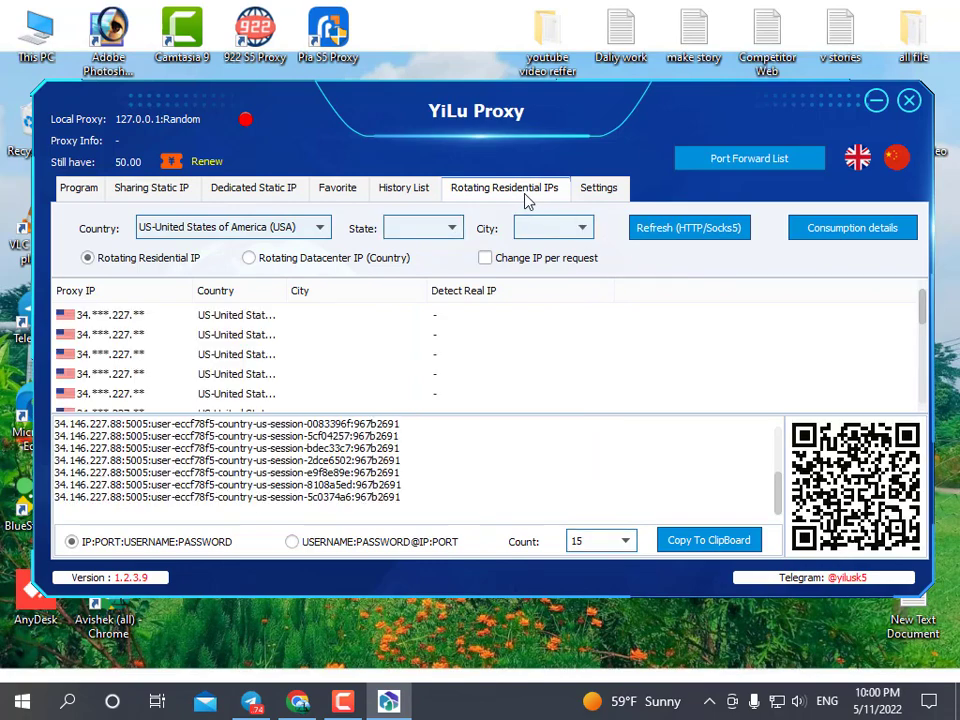
Return to the Sharing Static IP list, load its top page and look through the proxies there
left_click(179, 196)
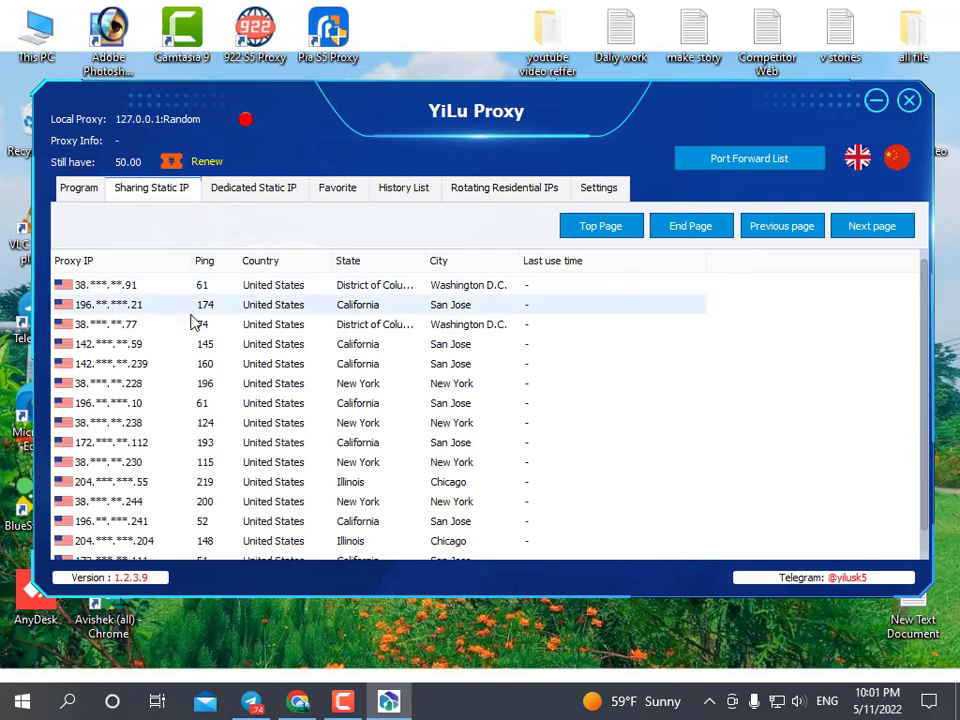
scroll(192, 341, "down", 1)
scroll(206, 345, "up", 1)
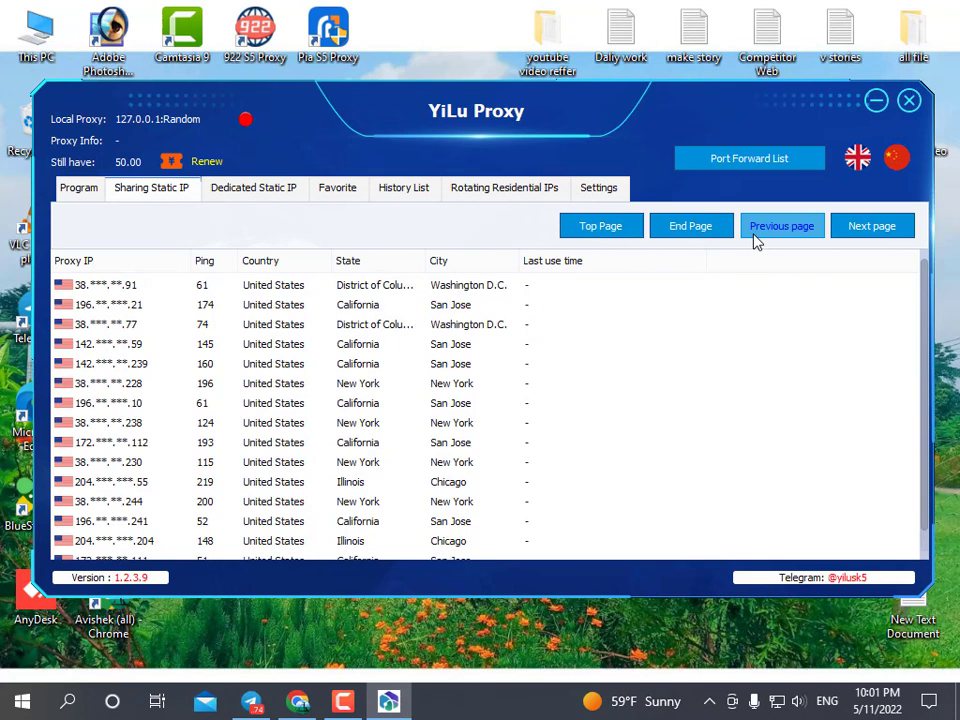
left_click(602, 233)
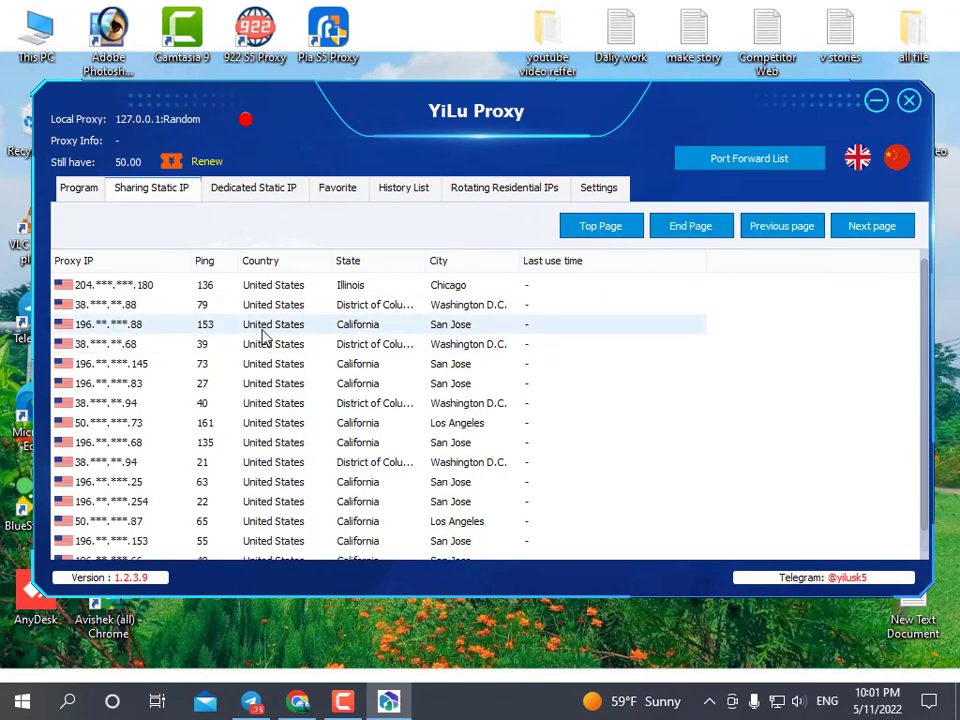
scroll(268, 336, "down", 1)
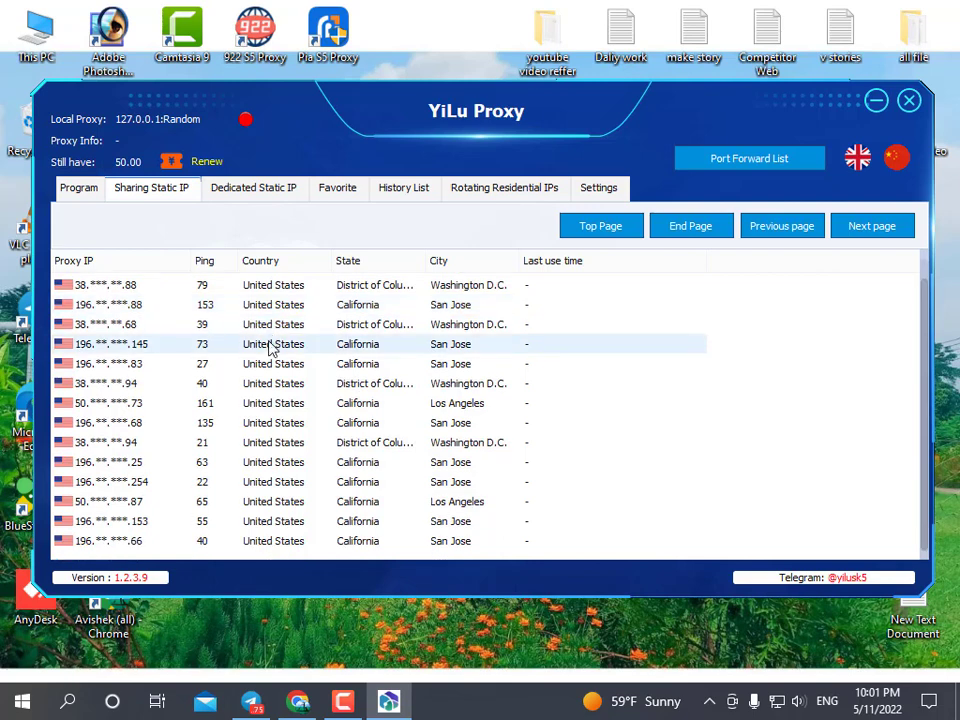
scroll(276, 453, "up", 1)
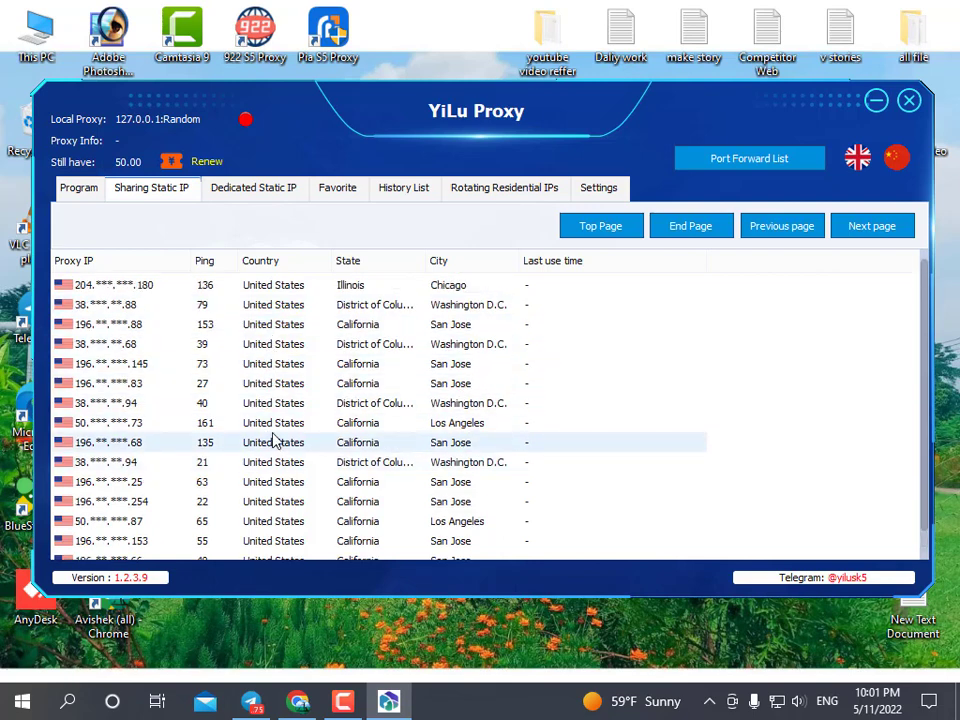
Forward port 5500 to the San Jose, California proxy ending in .83 and check its entry in the Port Forward List
right_click(197, 392)
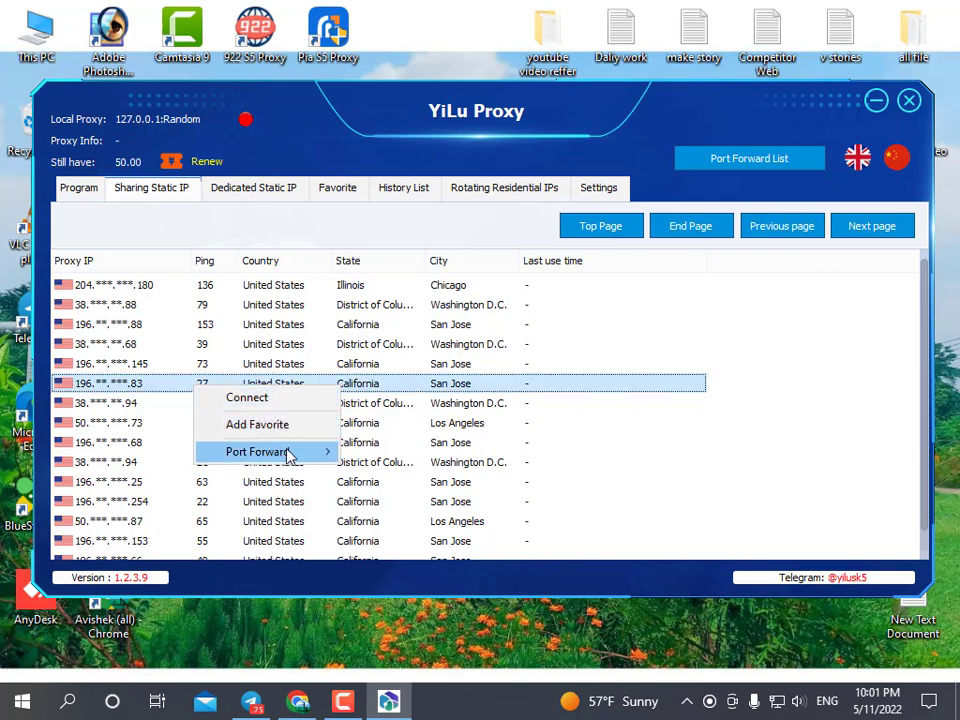
mouse_move(304, 455)
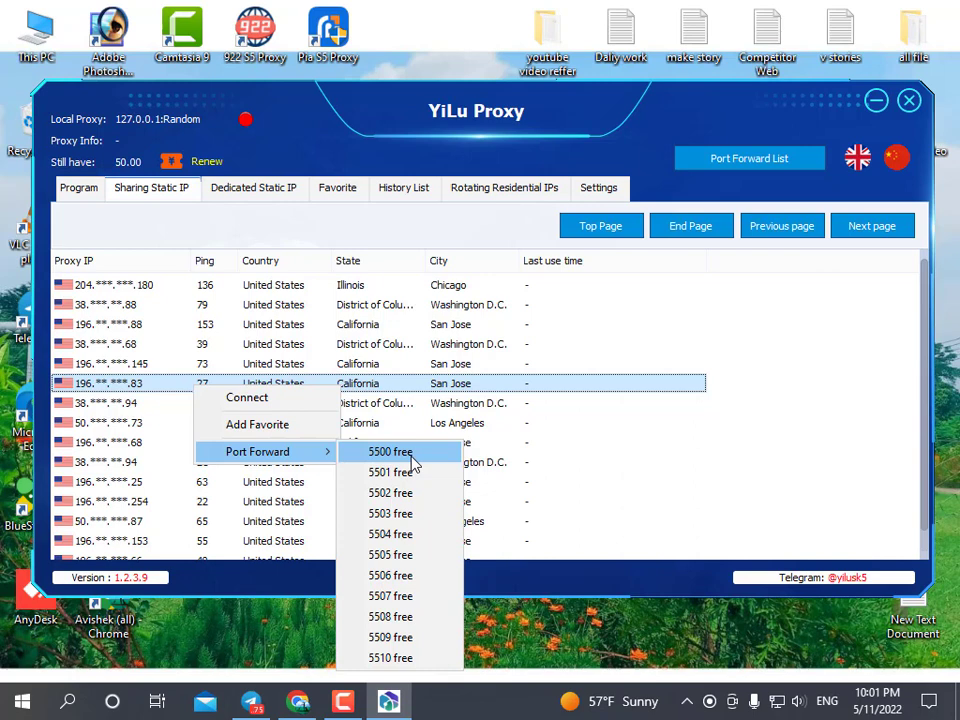
left_click(413, 461)
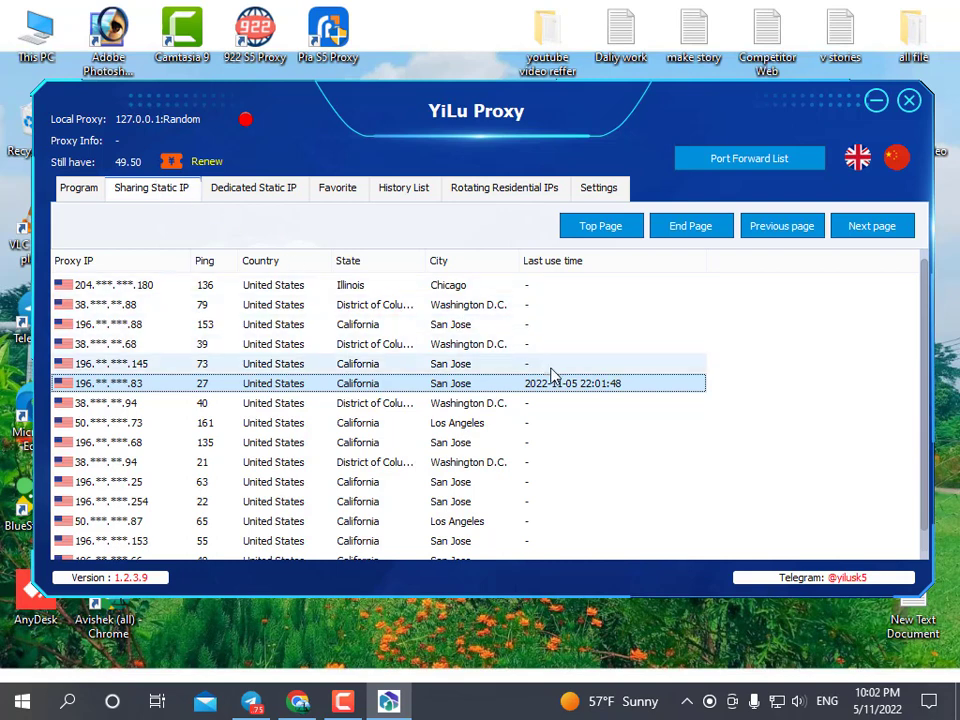
left_click(735, 168)
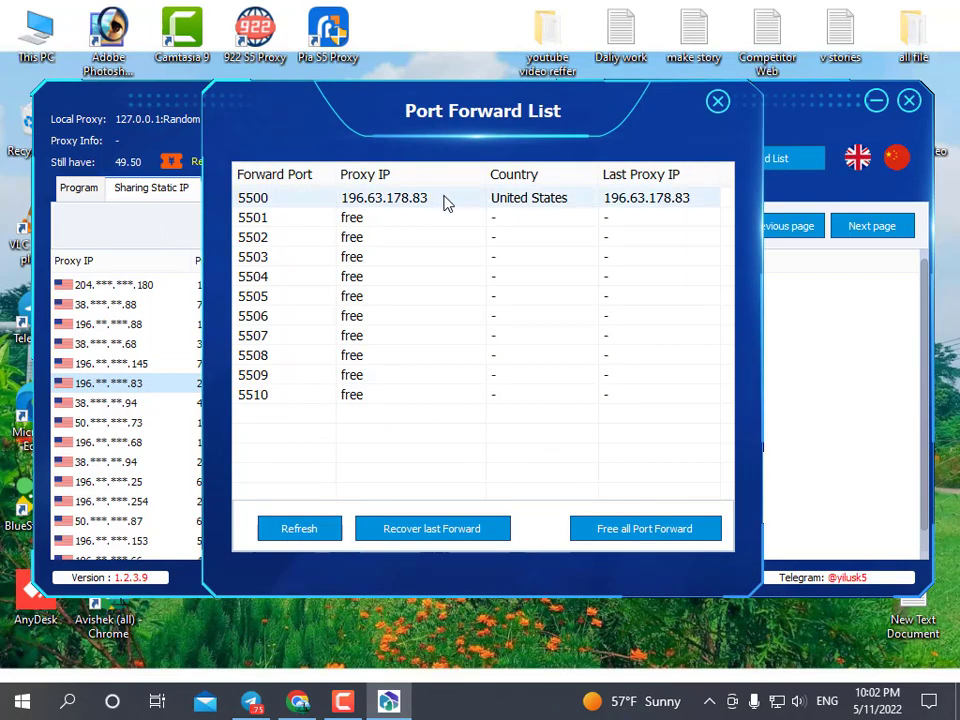
left_click(450, 203)
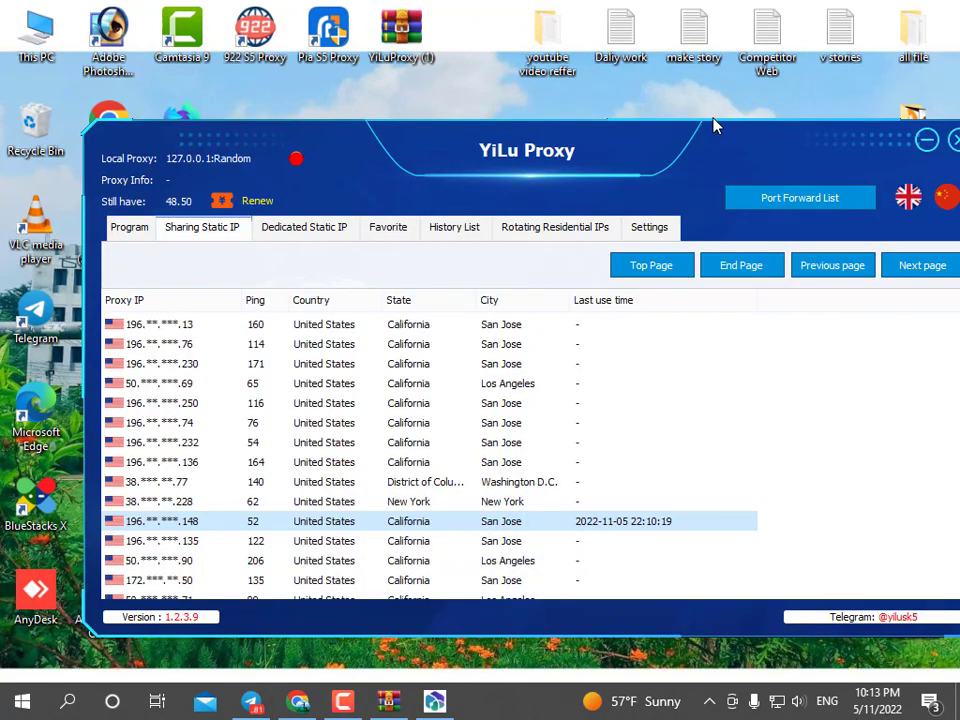
Reposition the YiLu Proxy window, open Renew and review the USDT - TRC20 and Ali Pay recharge options, including the USDT address
left_click_drag(700, 146, 648, 138)
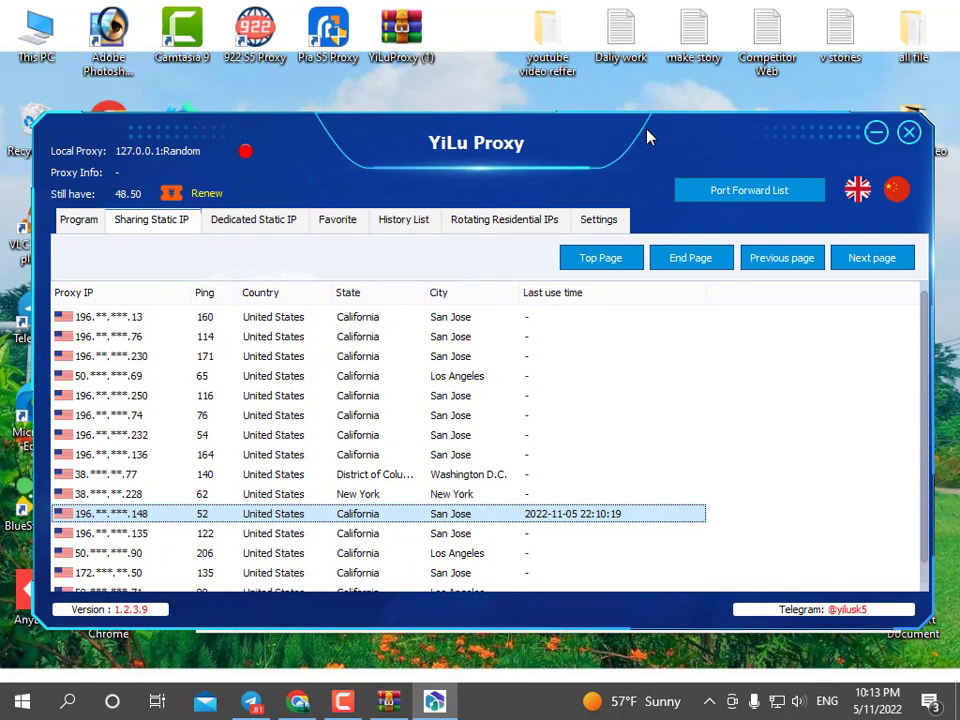
left_click_drag(648, 138, 655, 136)
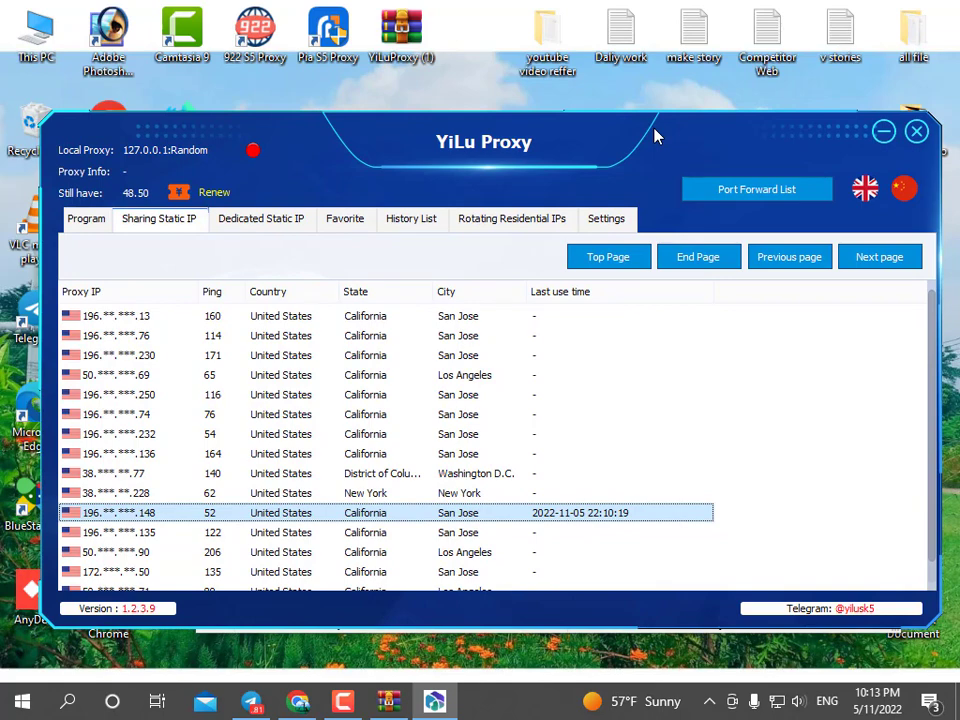
left_click(207, 195)
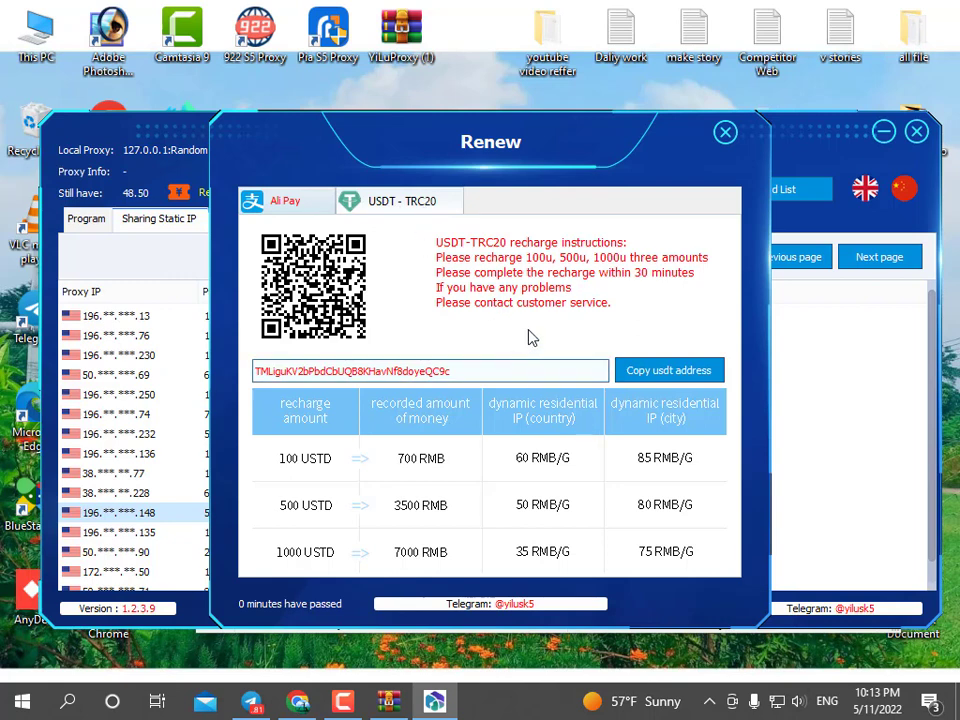
left_click_drag(476, 375, 257, 372)
left_click(497, 370)
left_click(307, 210)
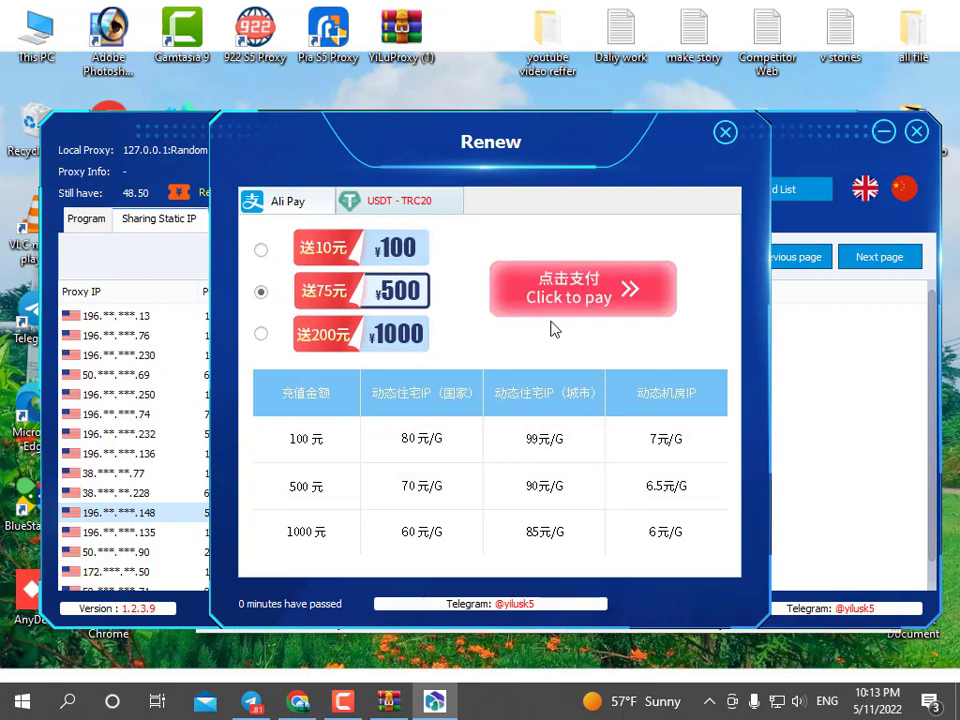
left_click(388, 210)
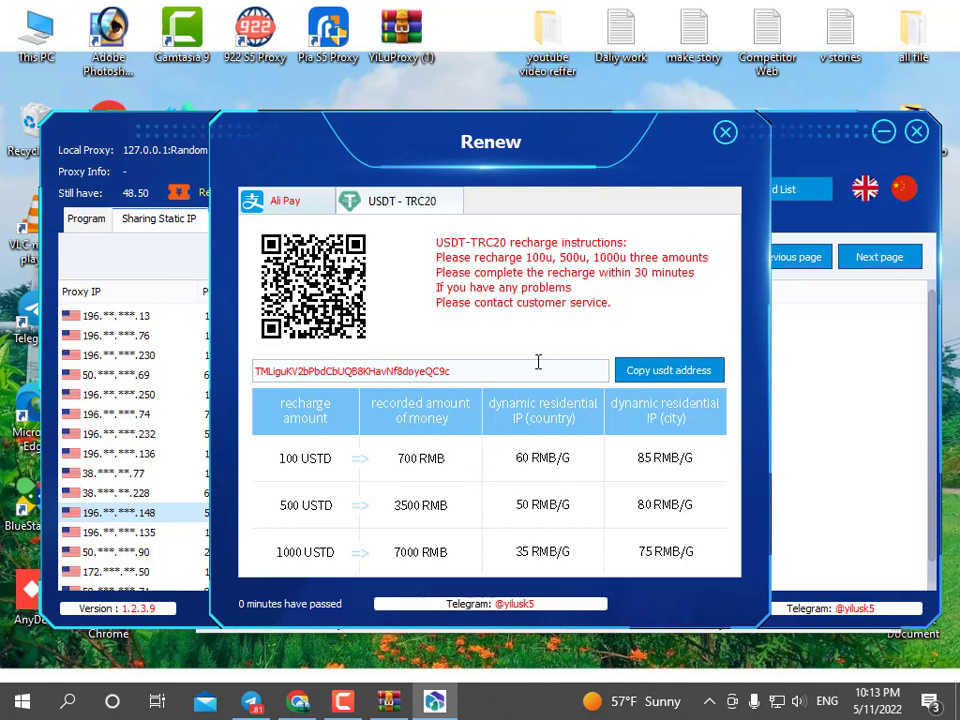
left_click(481, 374)
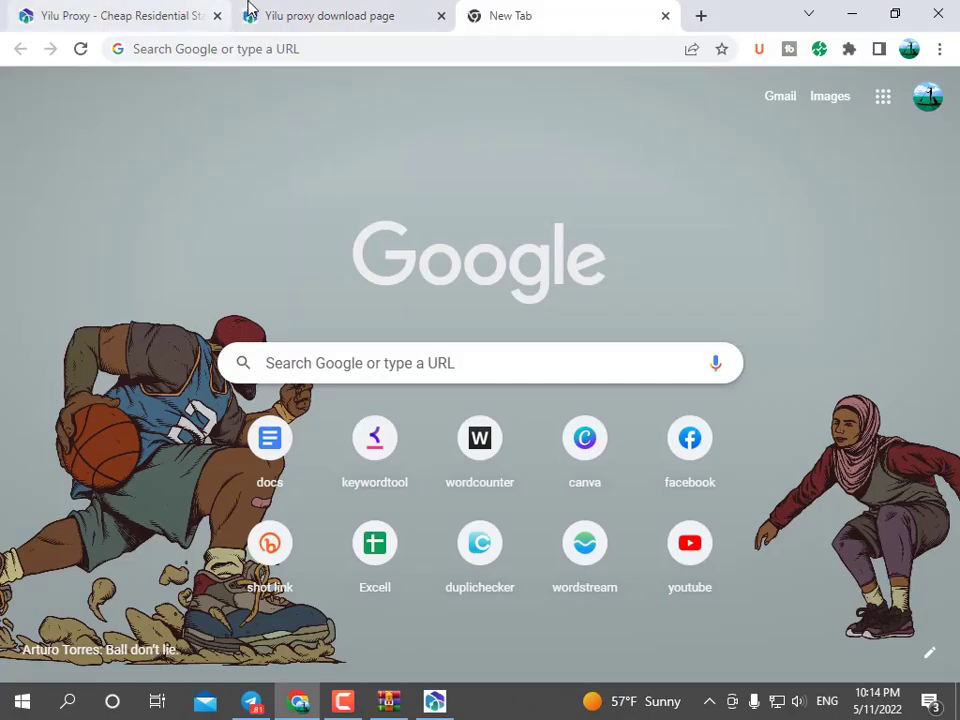
Switch to Chrome and skim the Yilu Proxy home page down to its use cases, returning to the start of the page
left_click(334, 11)
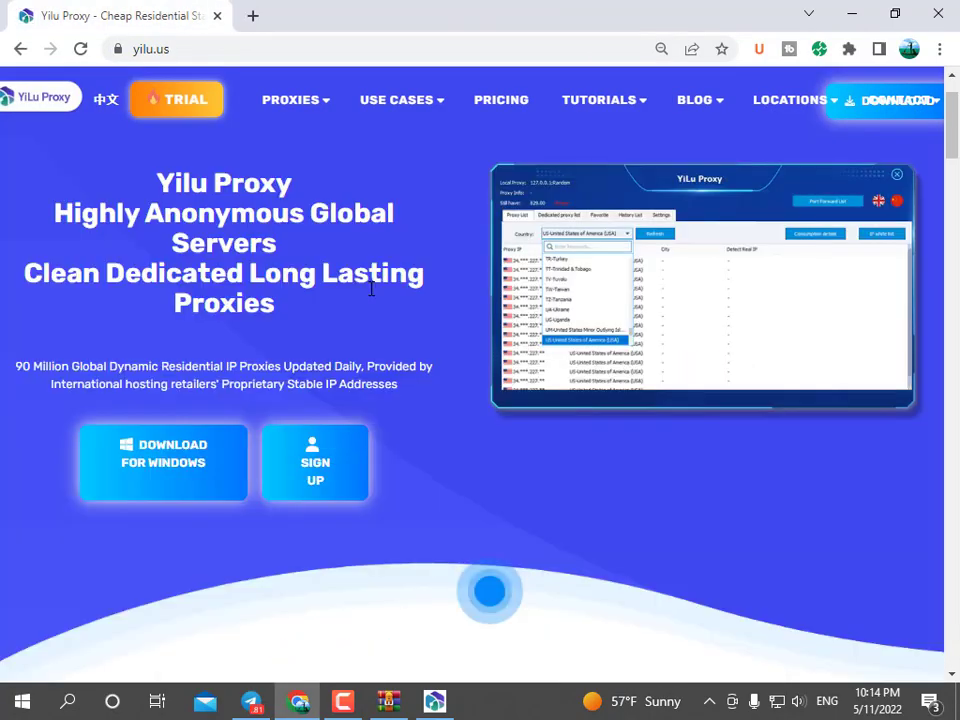
scroll(309, 254, "up", 1)
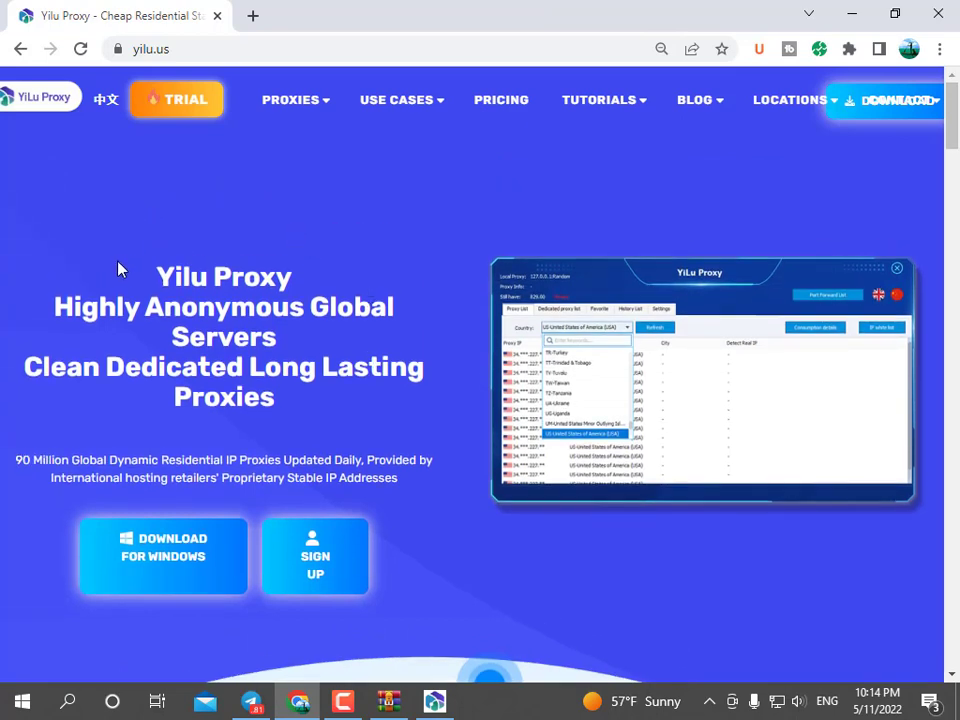
scroll(118, 270, "down", 15)
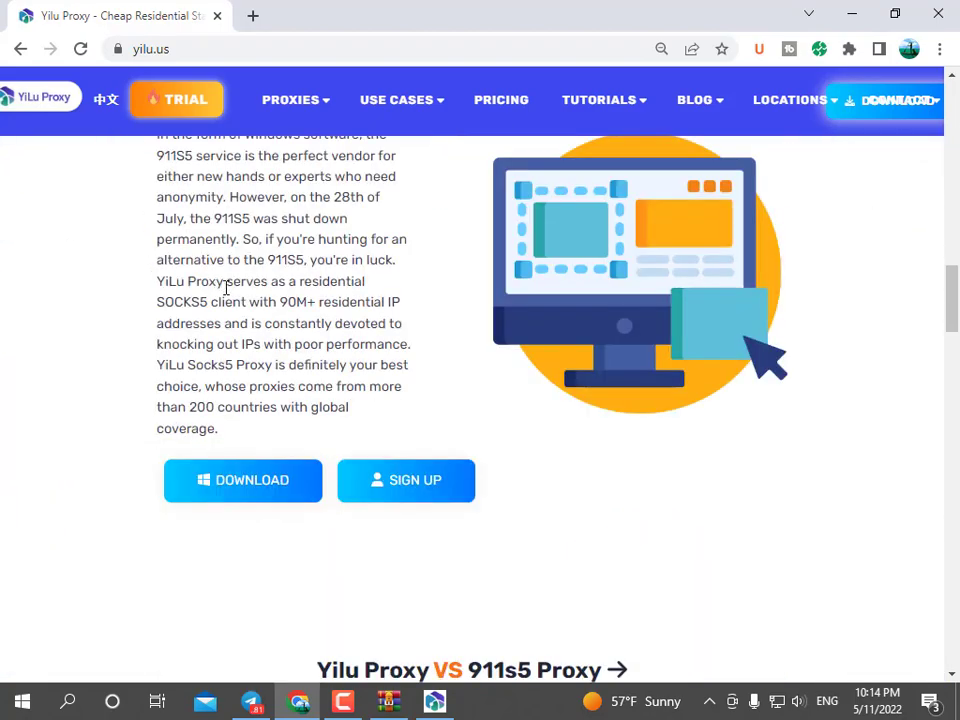
scroll(287, 304, "down", 10)
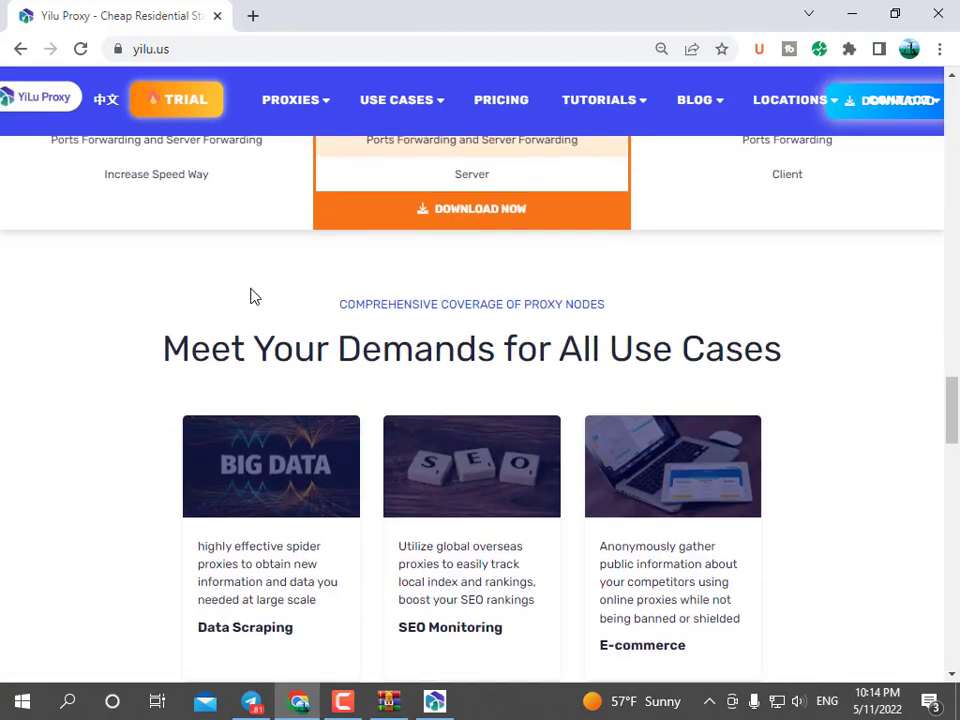
scroll(252, 296, "up", 20)
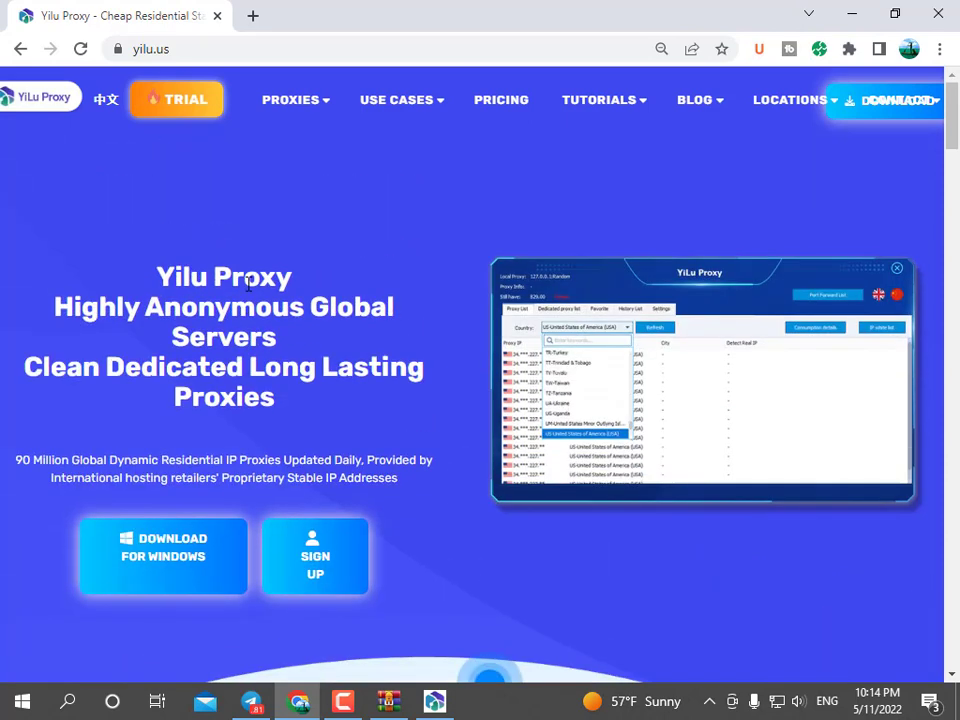